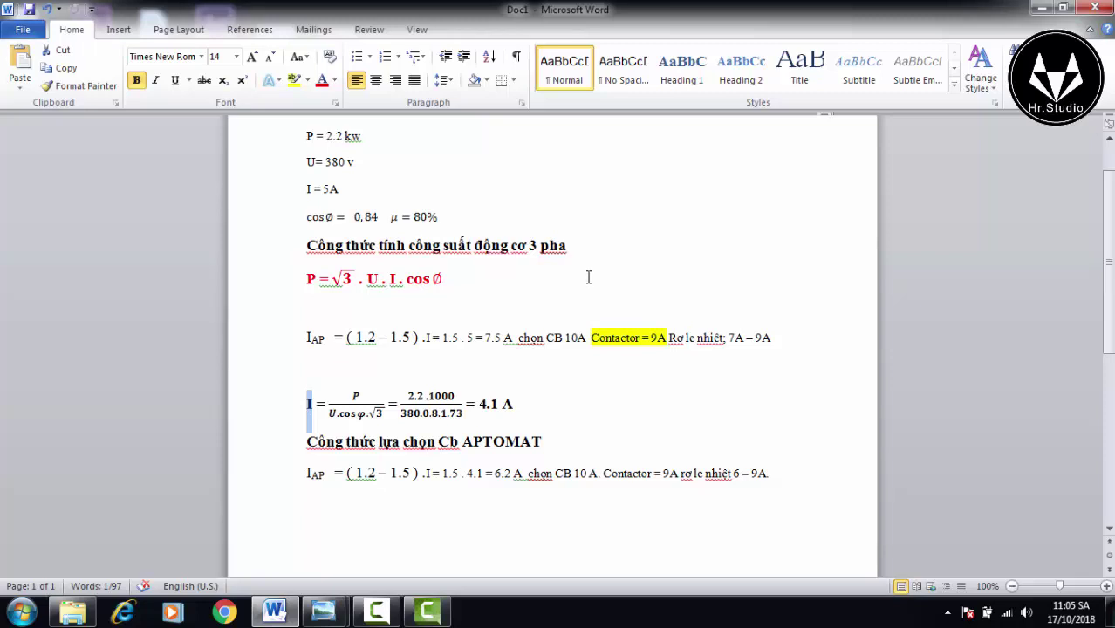
click(322, 604)
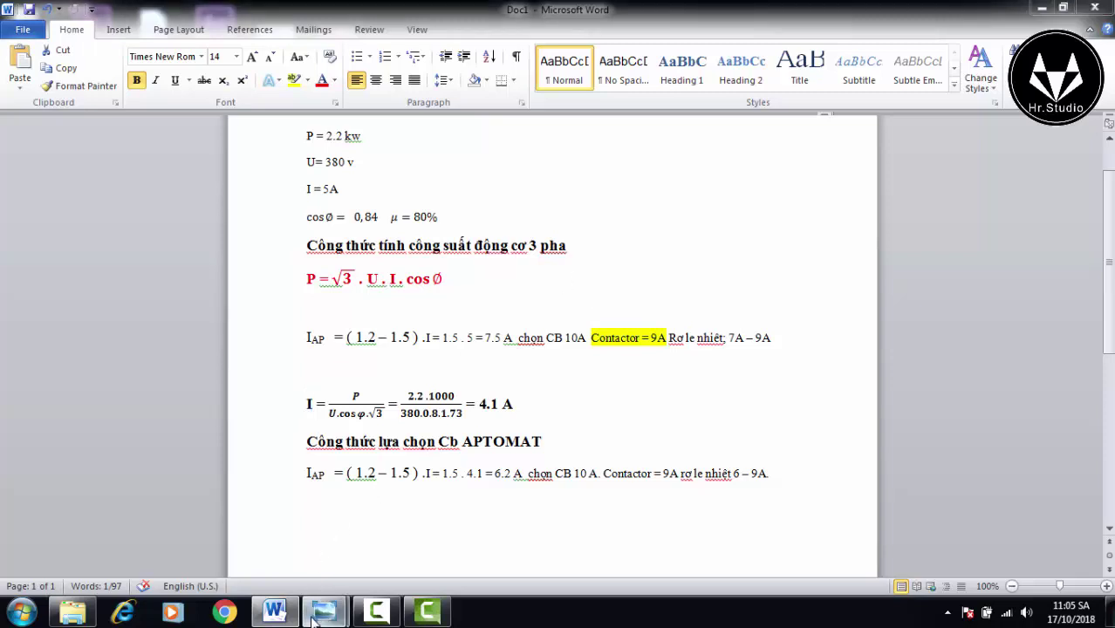
click(415, 527)
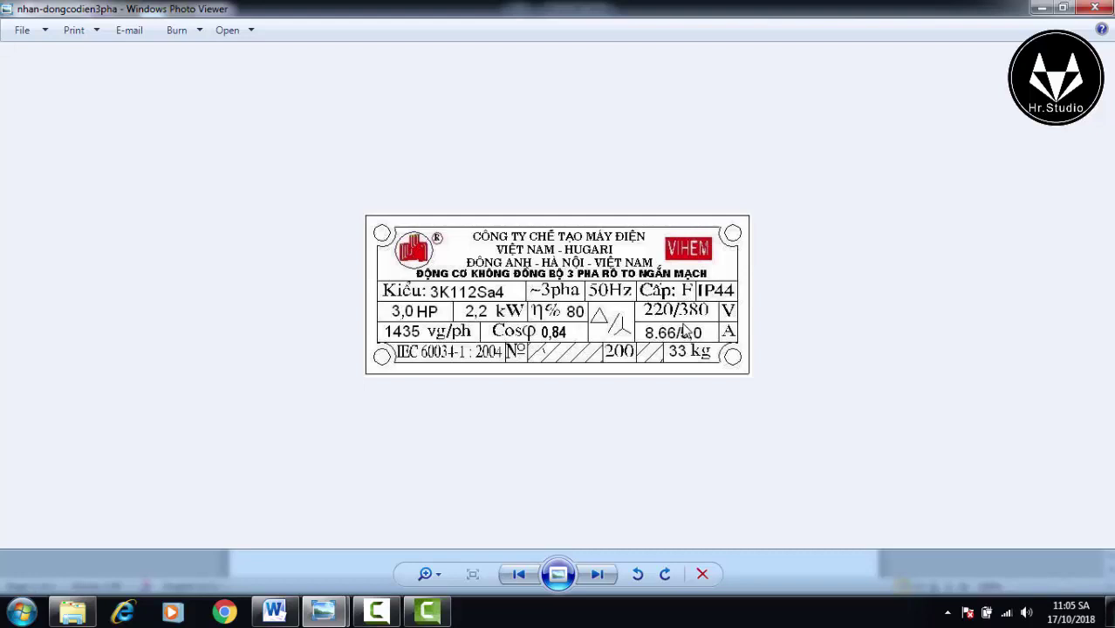
click(1042, 8)
Add two blank lines below the last breaker line and copy the top 'P = 2.2 kw' line
click(810, 474)
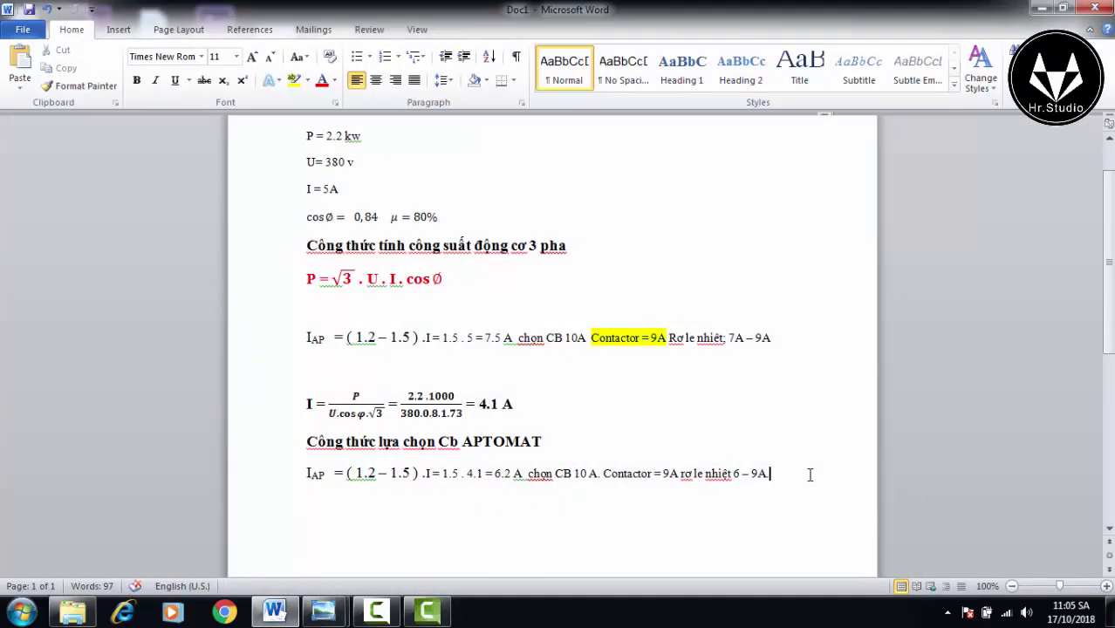
key(Return)
key(Return)
key(Return)
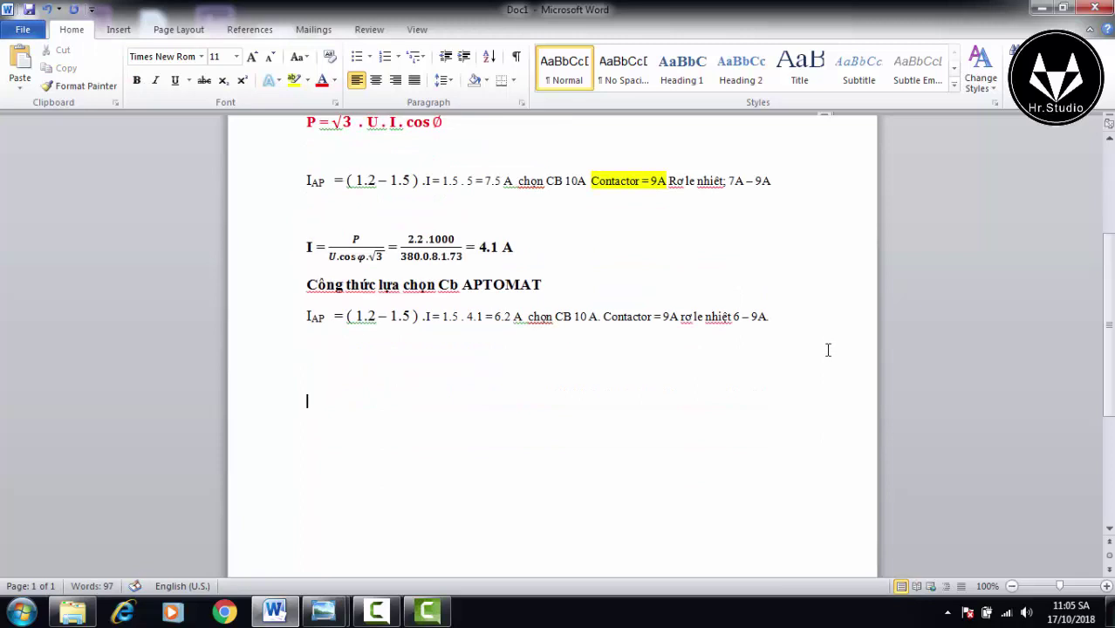
key(Return)
scroll(832, 349, up, 2)
scroll(832, 349, up, 3)
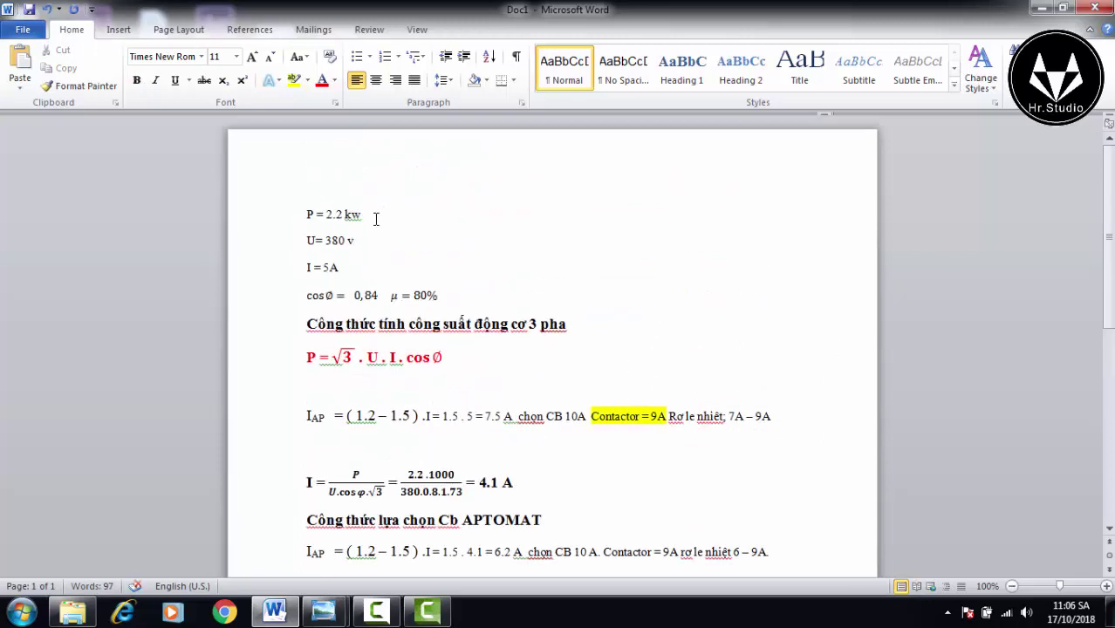
drag(375, 218, 307, 214)
right_click(310, 214)
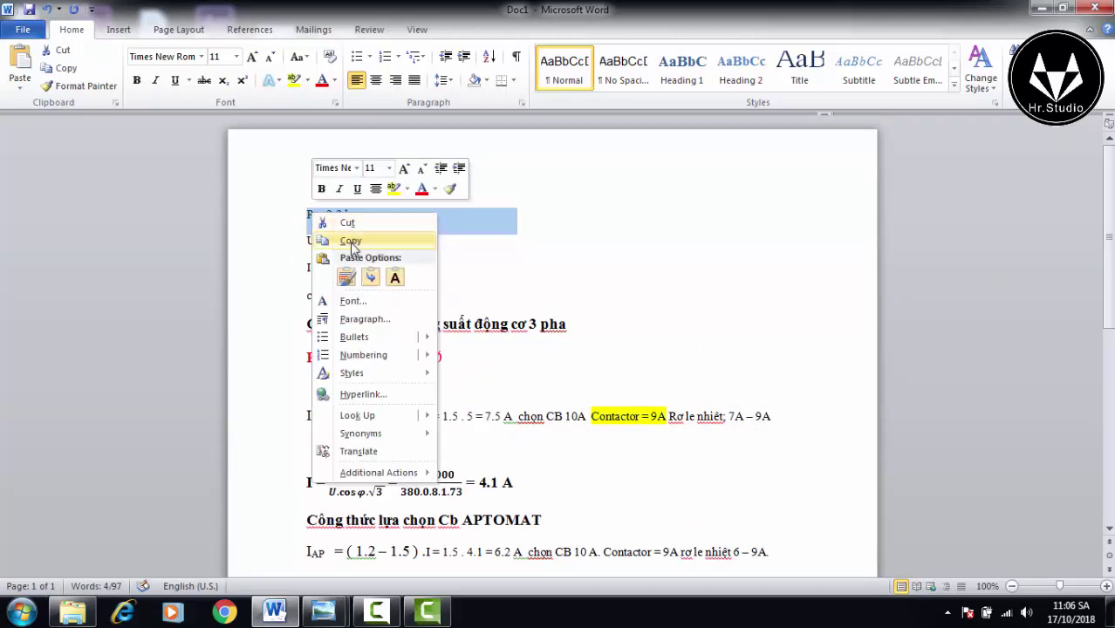
click(336, 242)
Paste 'P = 2.2 kw' on the new blank line and make it bold at size 14
scroll(751, 306, down, 4)
click(410, 450)
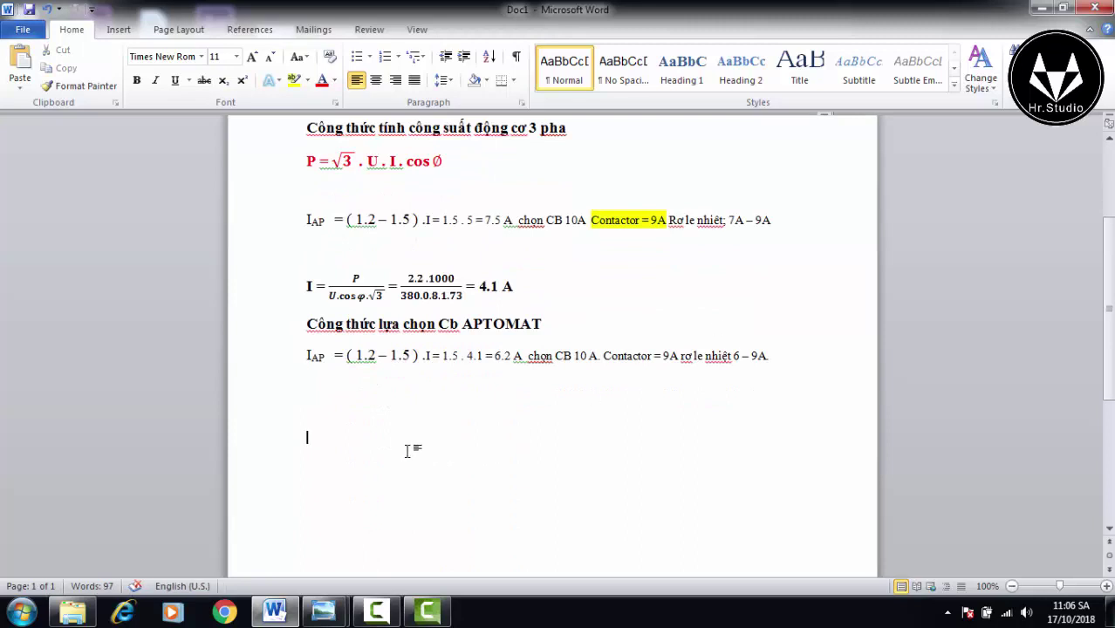
key(ctrl+v)
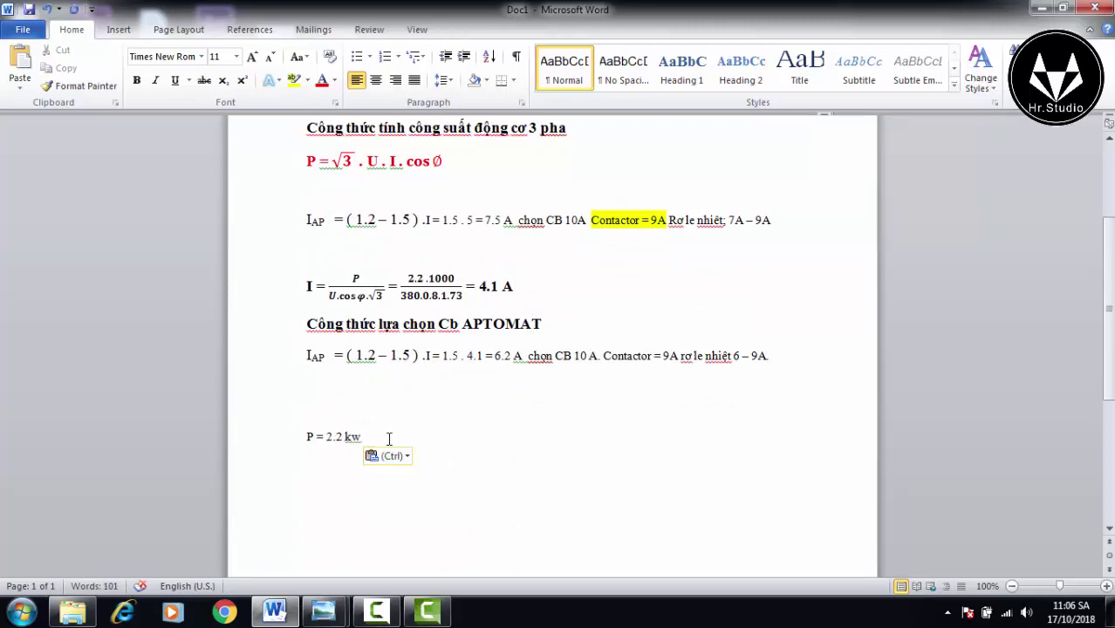
drag(389, 439, 309, 437)
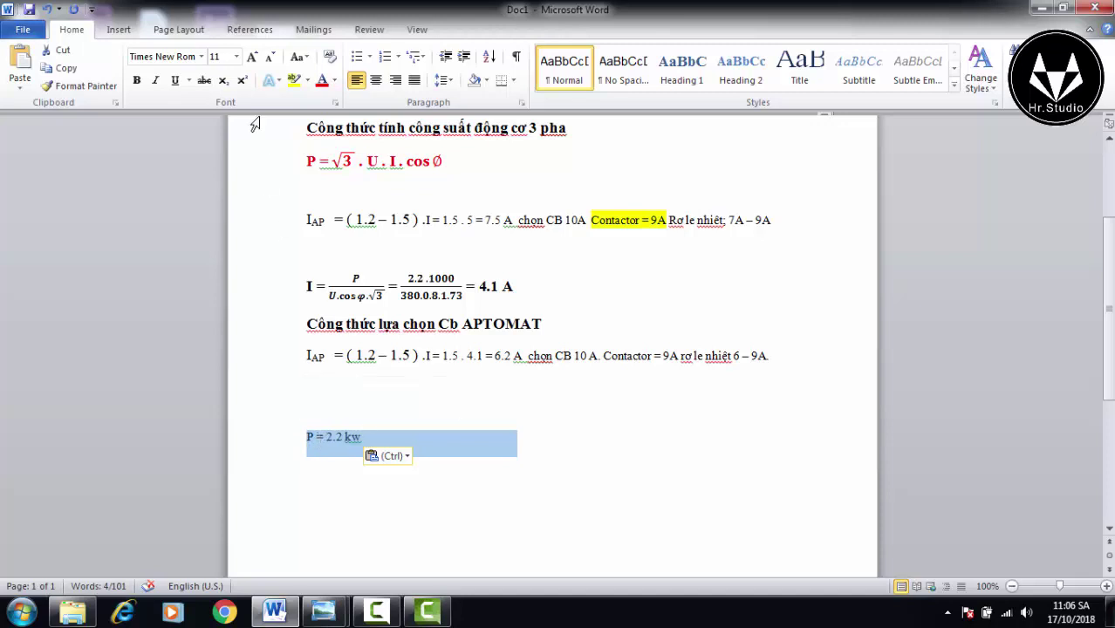
click(136, 79)
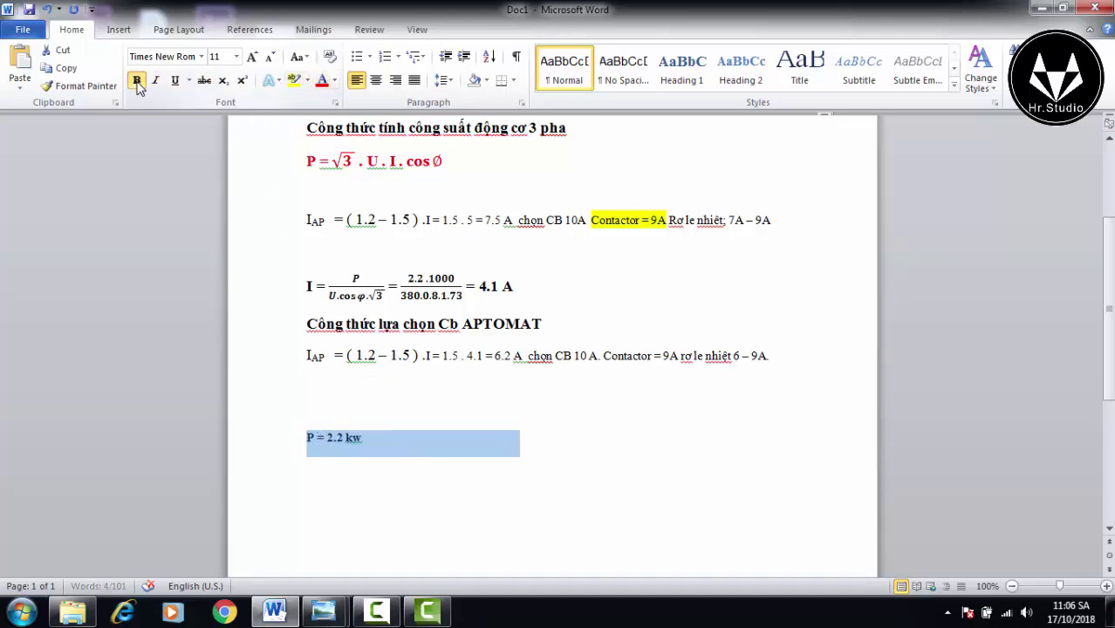
click(236, 57)
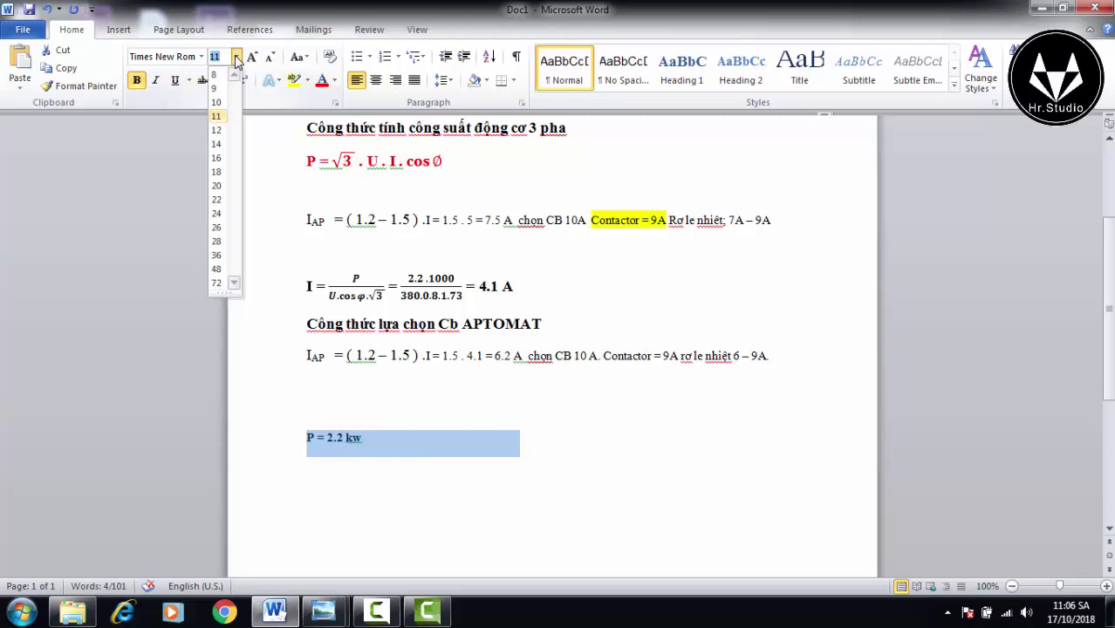
click(216, 144)
click(409, 443)
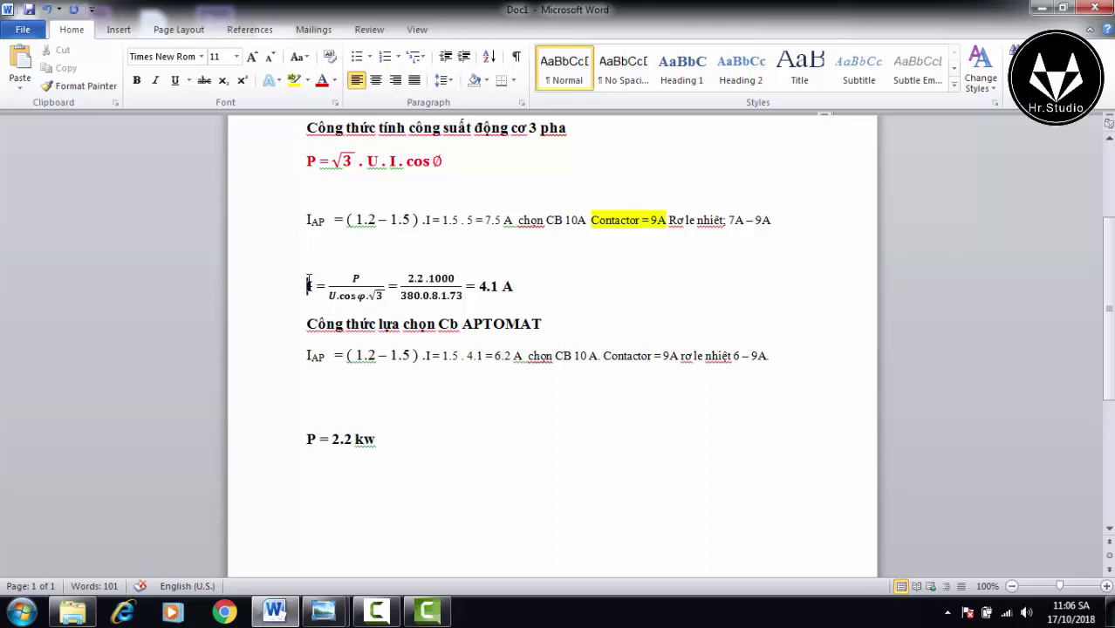
Copy the formula I = P/(U.cosφ.√3) and paste it after 'P = 2.2 kw'
drag(308, 281, 357, 296)
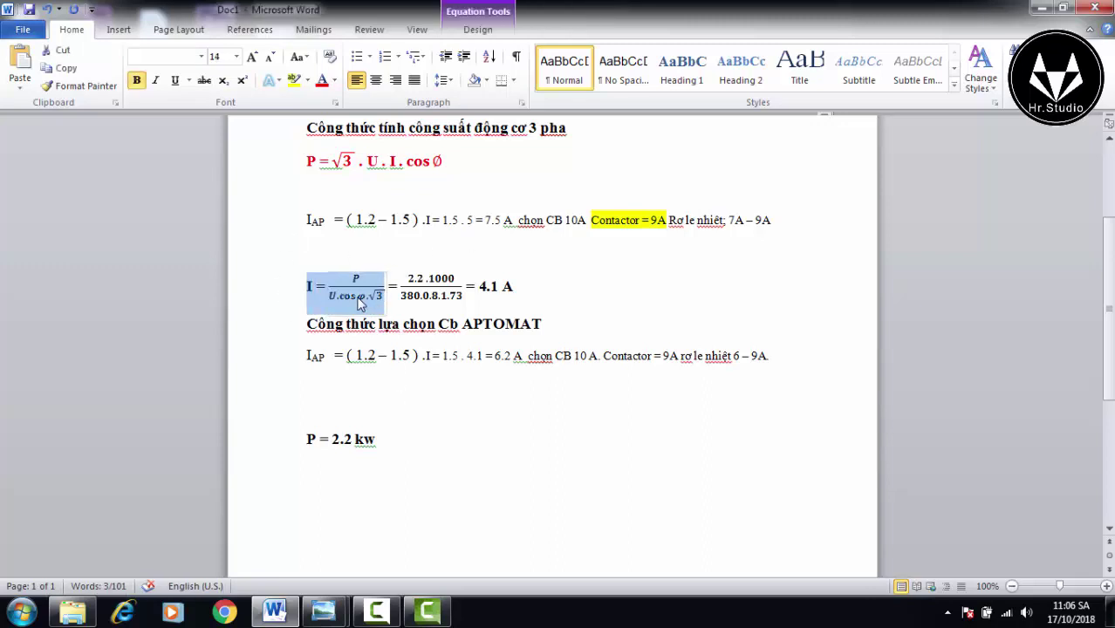
right_click(358, 296)
click(391, 324)
click(410, 439)
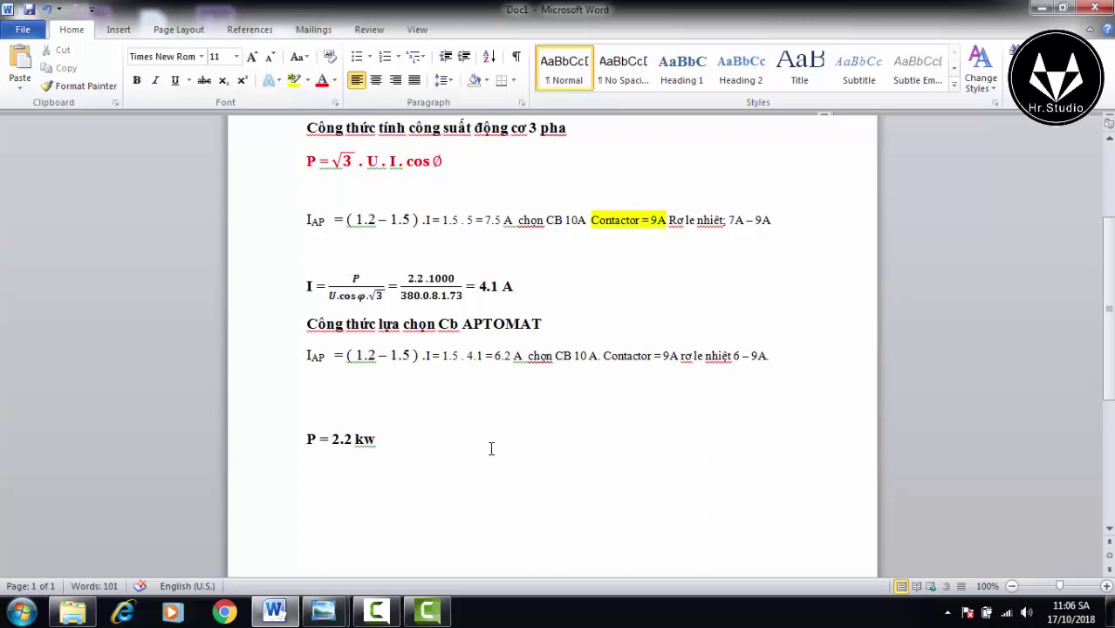
key(ctrl+v)
Add an equals sign after the pasted formula, removing the trailing space
click(420, 533)
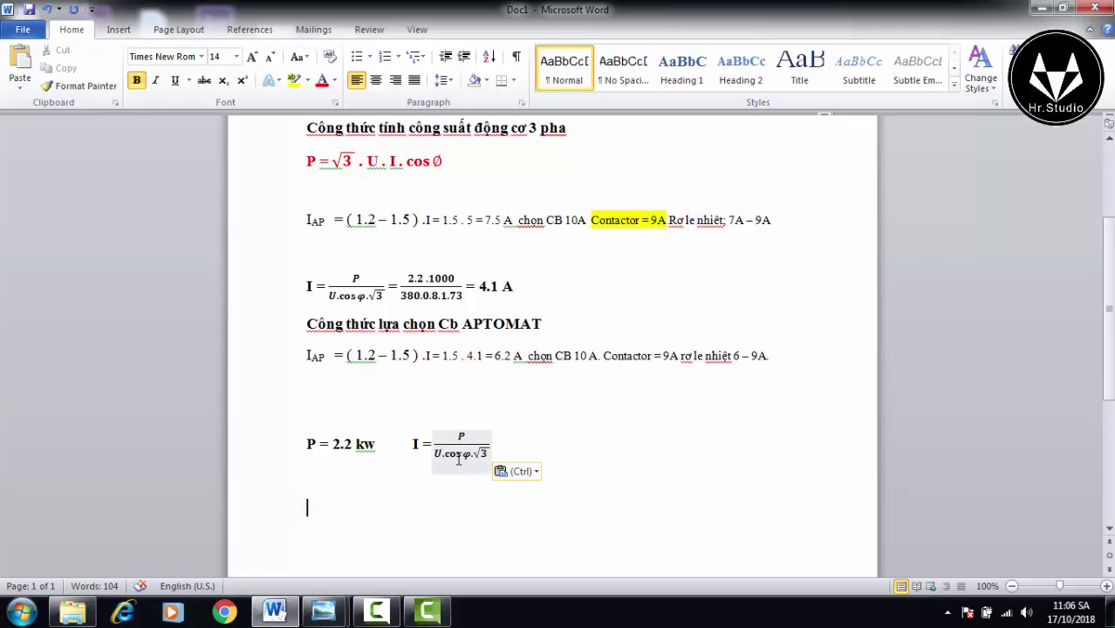
click(512, 436)
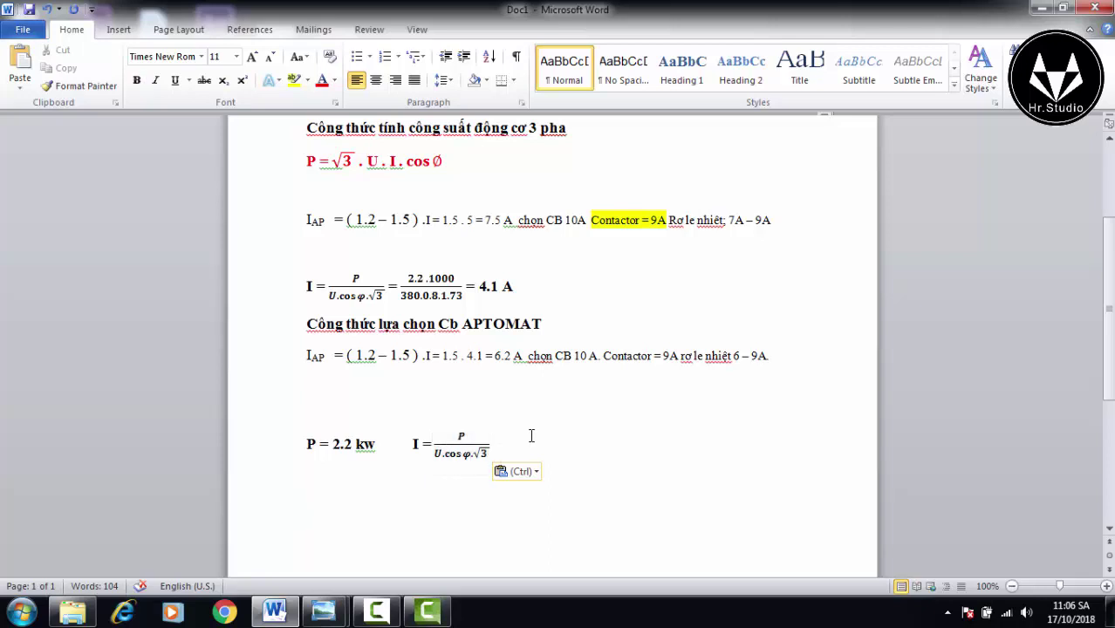
text(=)
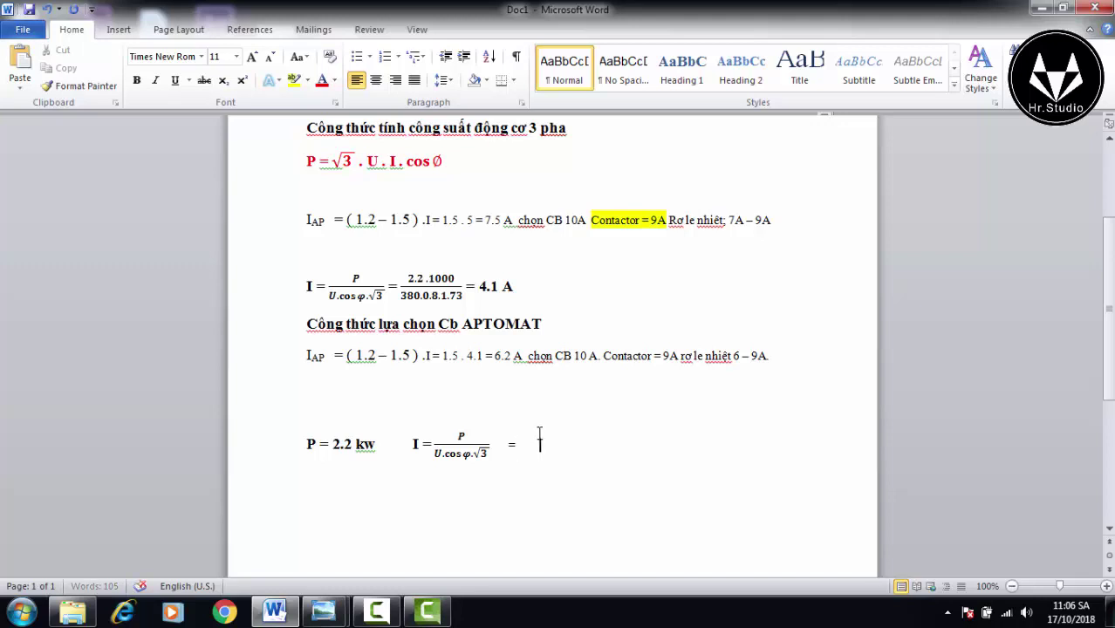
key(BackSpace)
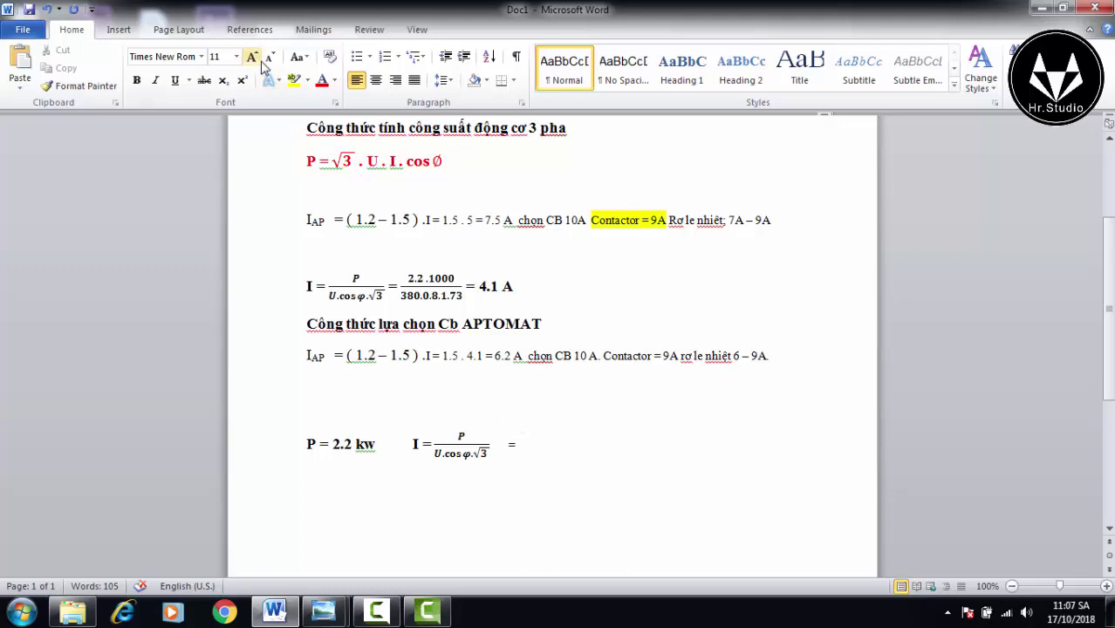
Insert a stacked-fraction equation after the equals sign and type its numerator
click(121, 32)
click(939, 61)
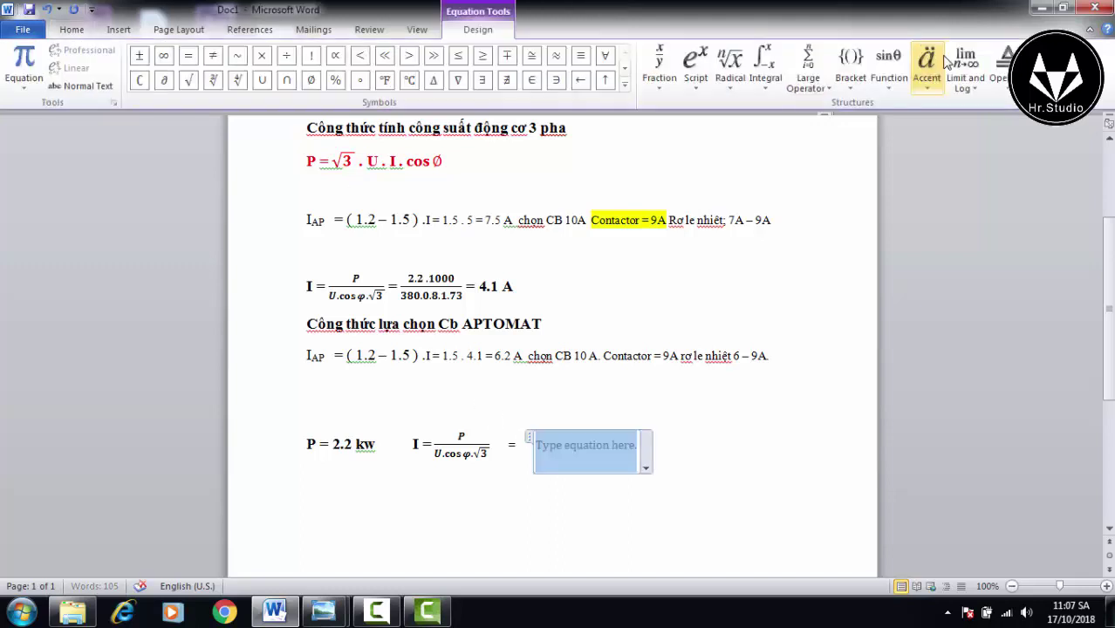
click(660, 65)
click(673, 152)
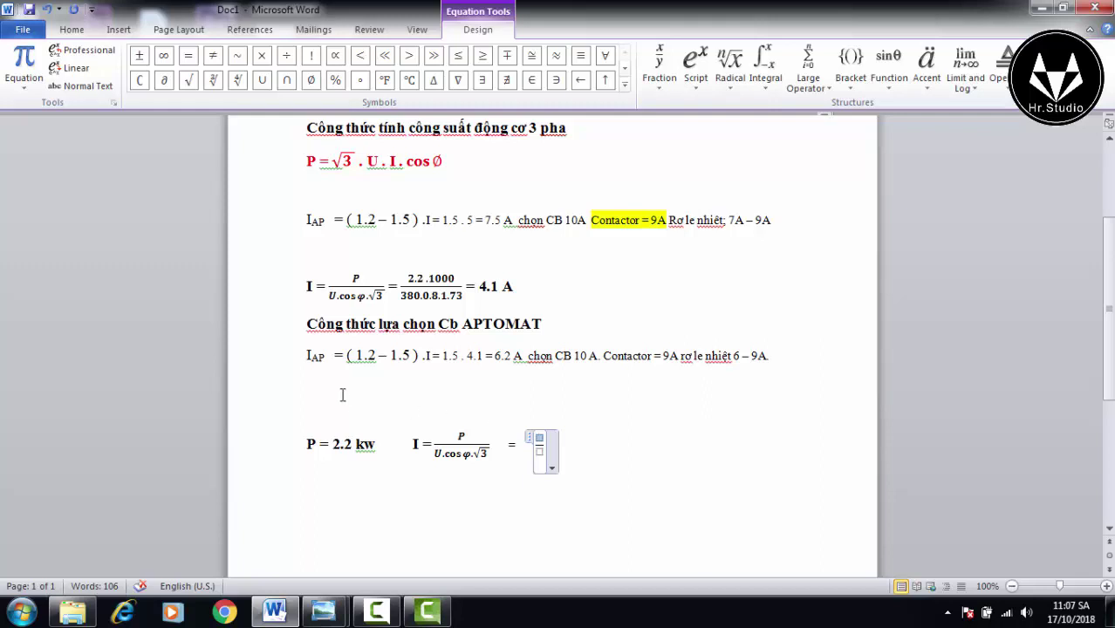
click(321, 421)
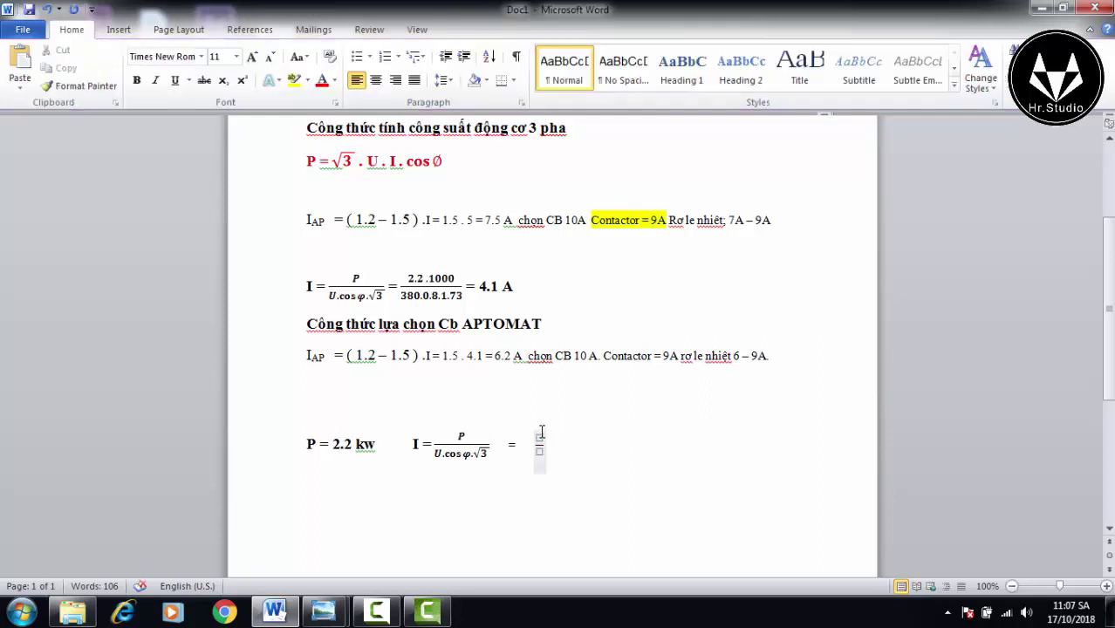
click(540, 439)
click(539, 436)
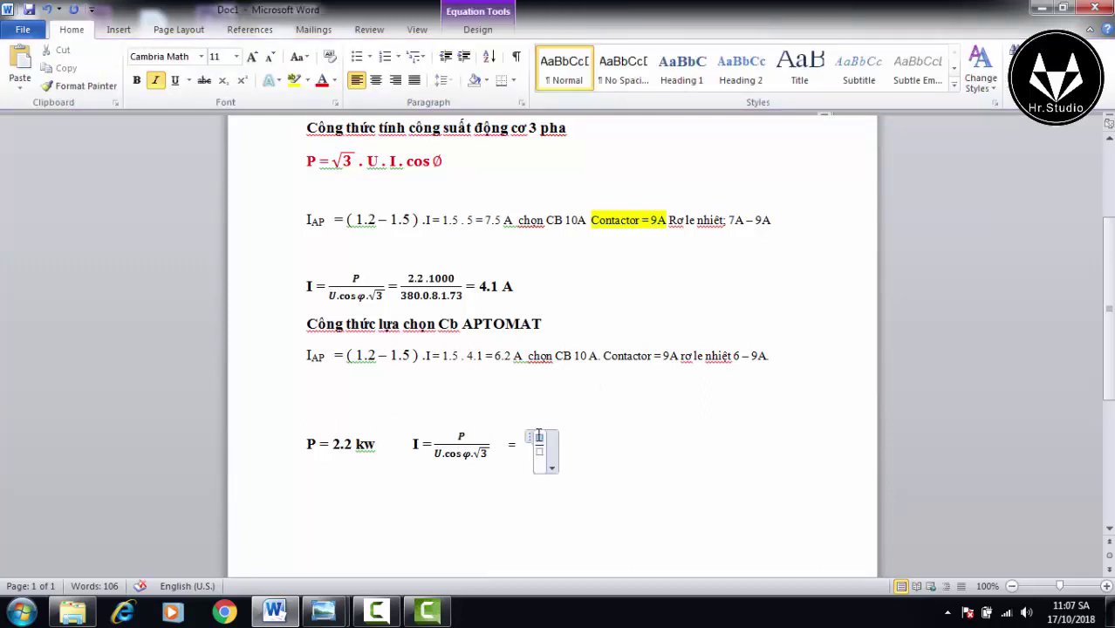
text(2)
text(.100)
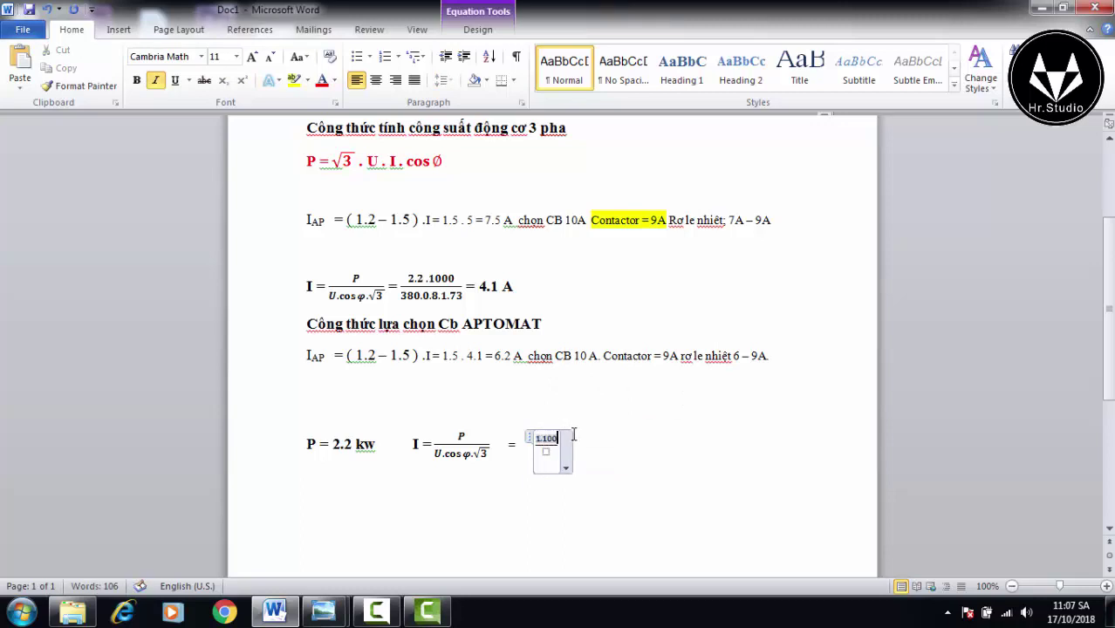
text(0)
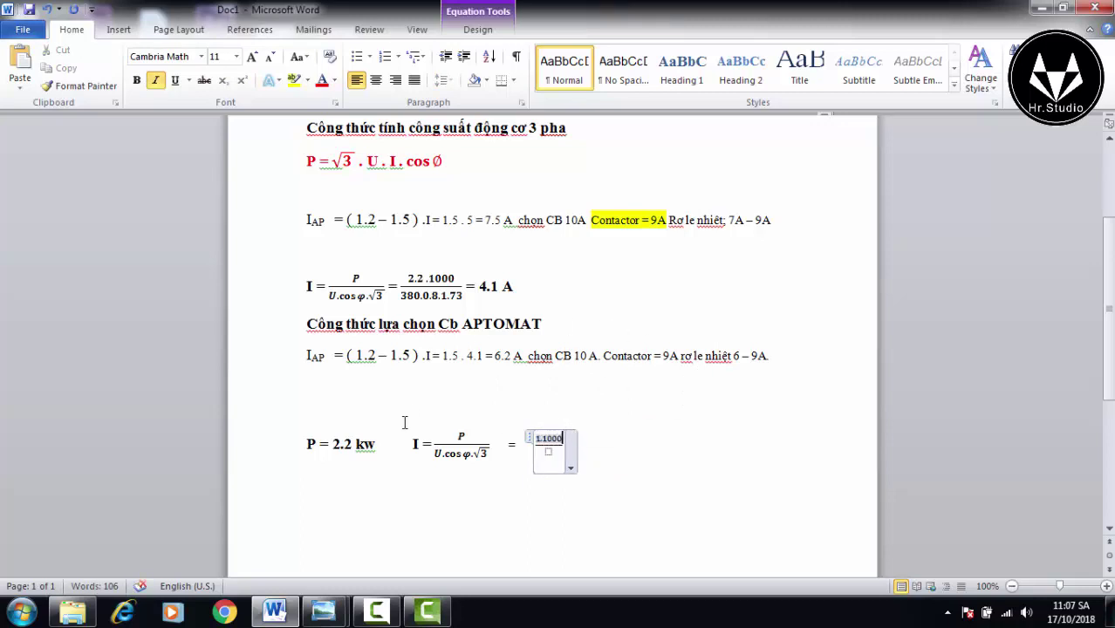
Add a 'P = 1 kw' line above by copying 'P = 2.2 kw' and changing 2.2 to 1
drag(360, 447, 330, 446)
right_click(329, 446)
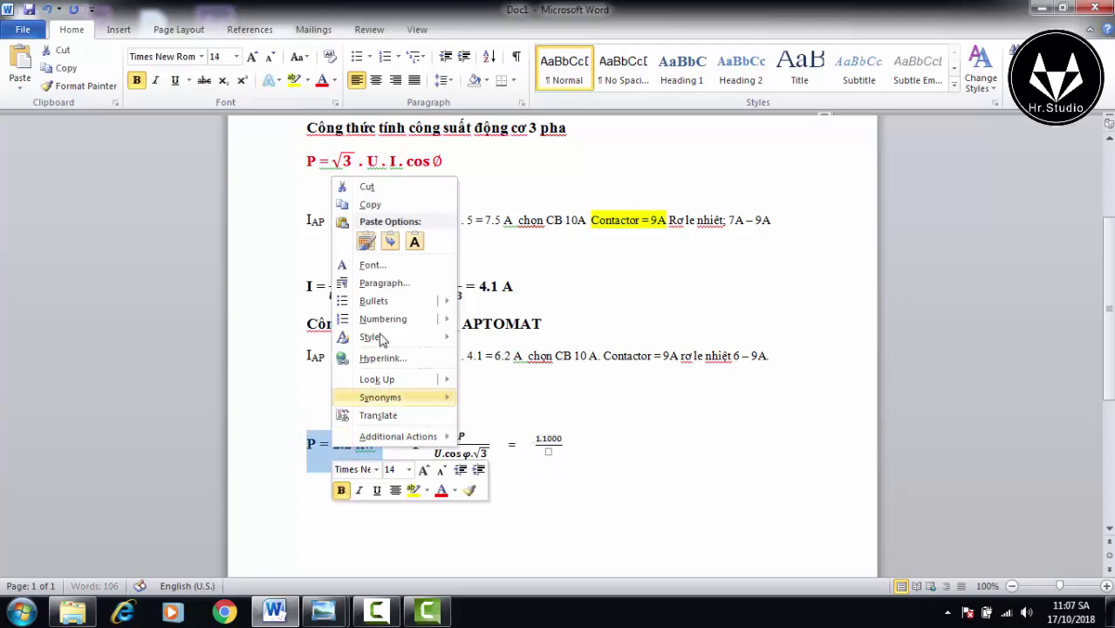
click(387, 208)
click(313, 403)
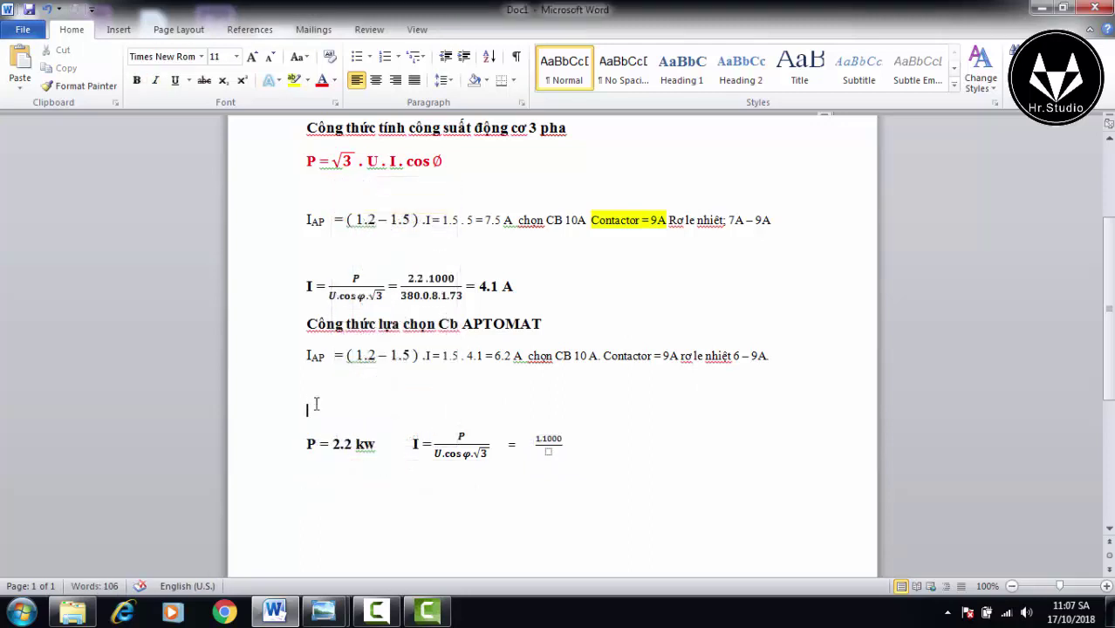
key(ctrl+v)
drag(354, 411, 331, 411)
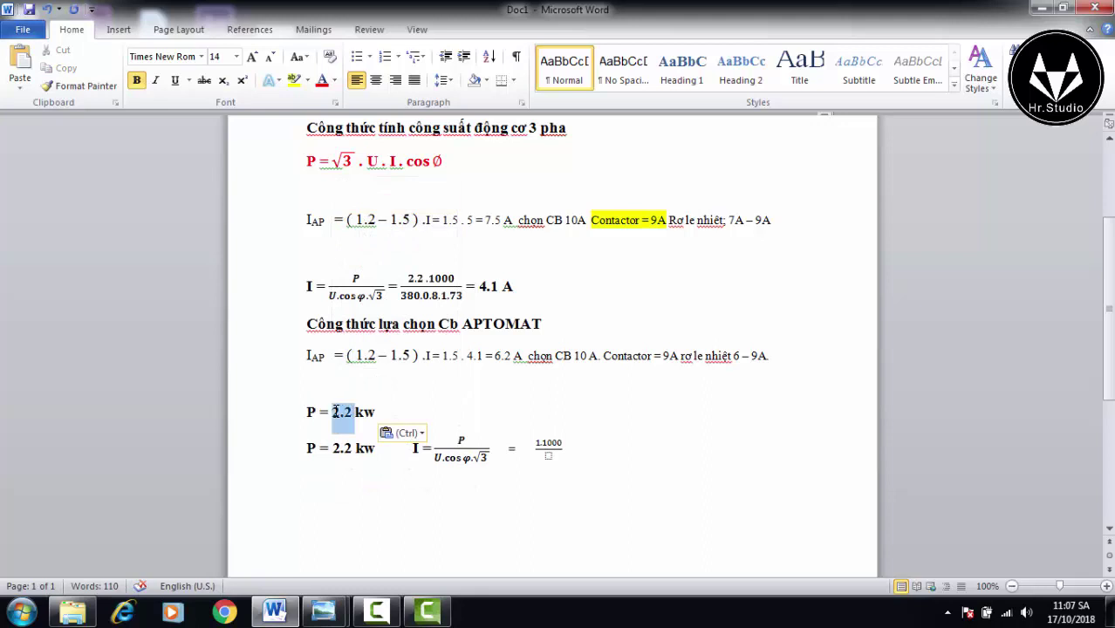
text(a)
key(BackSpace)
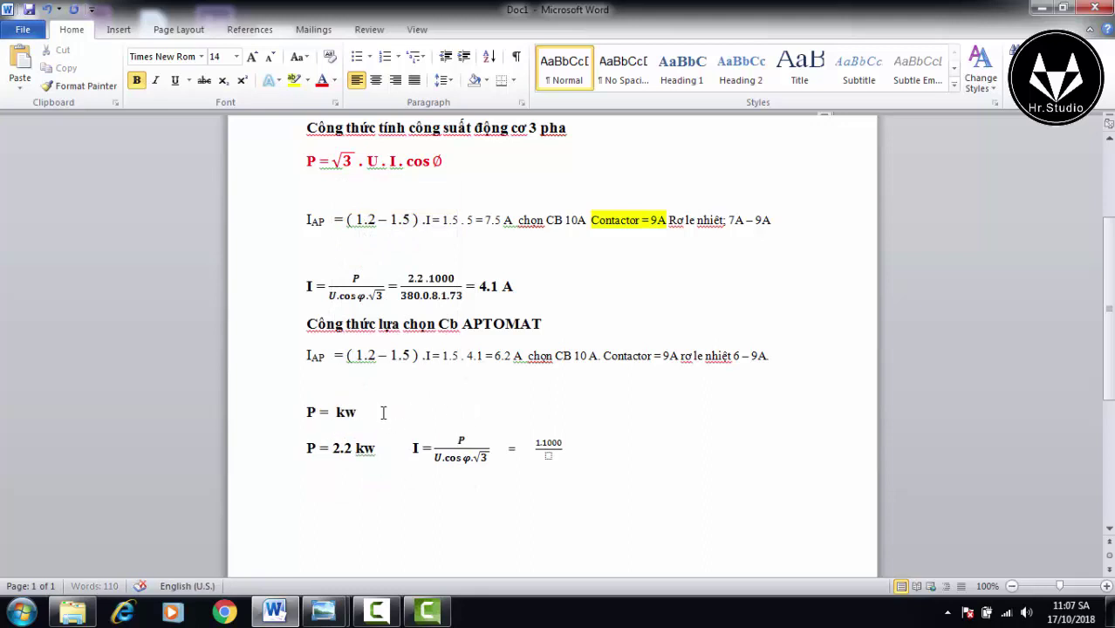
text(1)
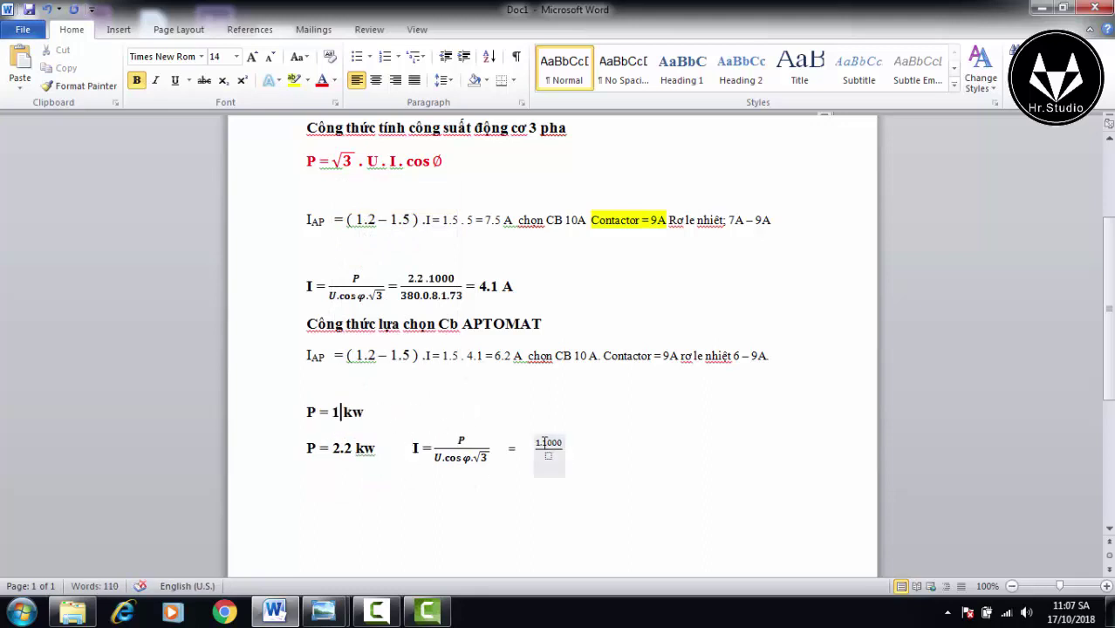
Enter denominator 380.0.8.1.73, make the fraction bold at size 14, and add an equals sign
click(548, 454)
mouse_move(555, 456)
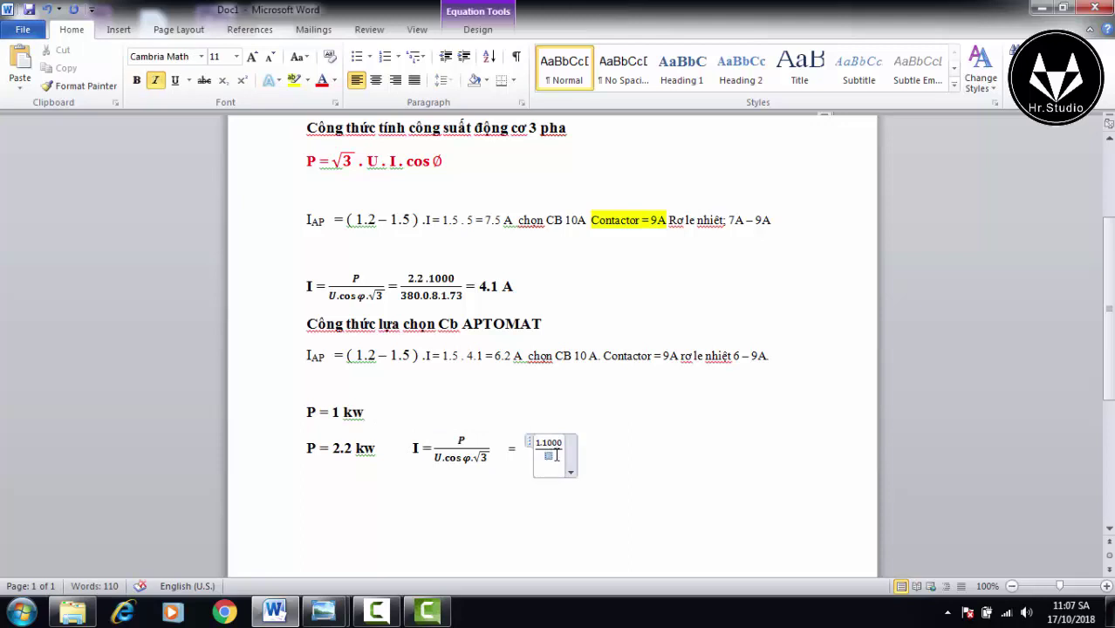
text(380)
text(.)
text(0.8)
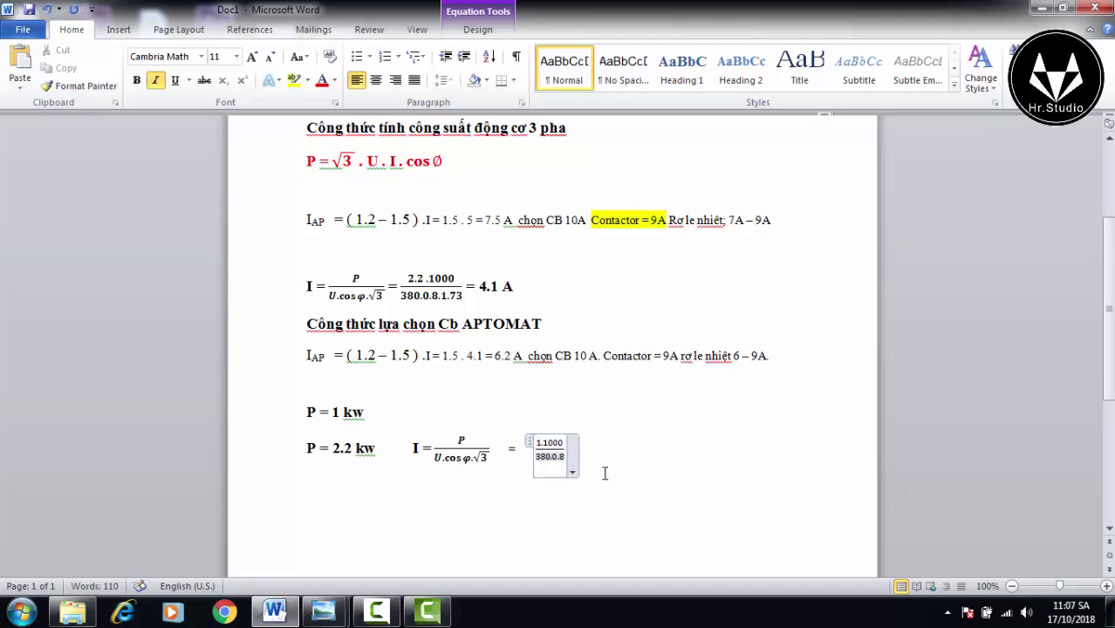
text(.)
text(1.73)
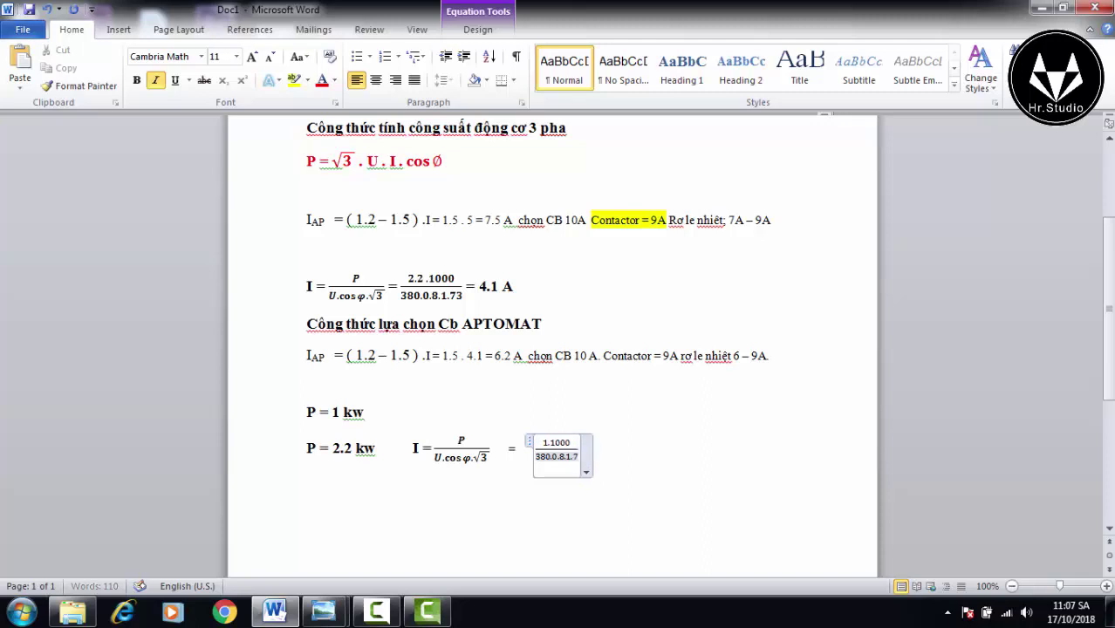
click(622, 447)
drag(622, 447, 509, 448)
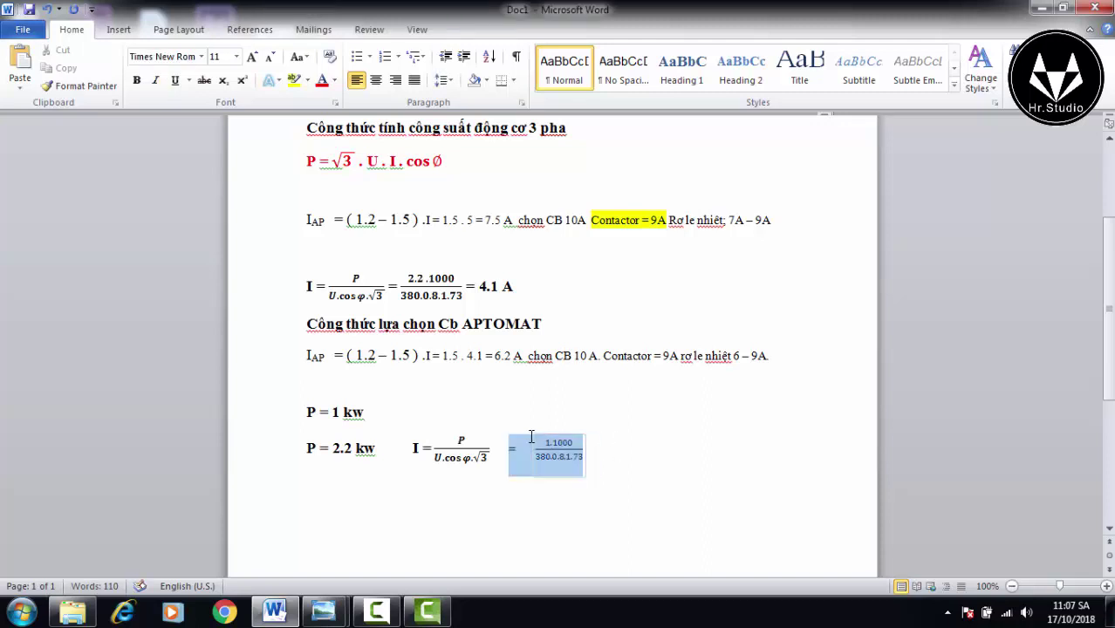
click(558, 454)
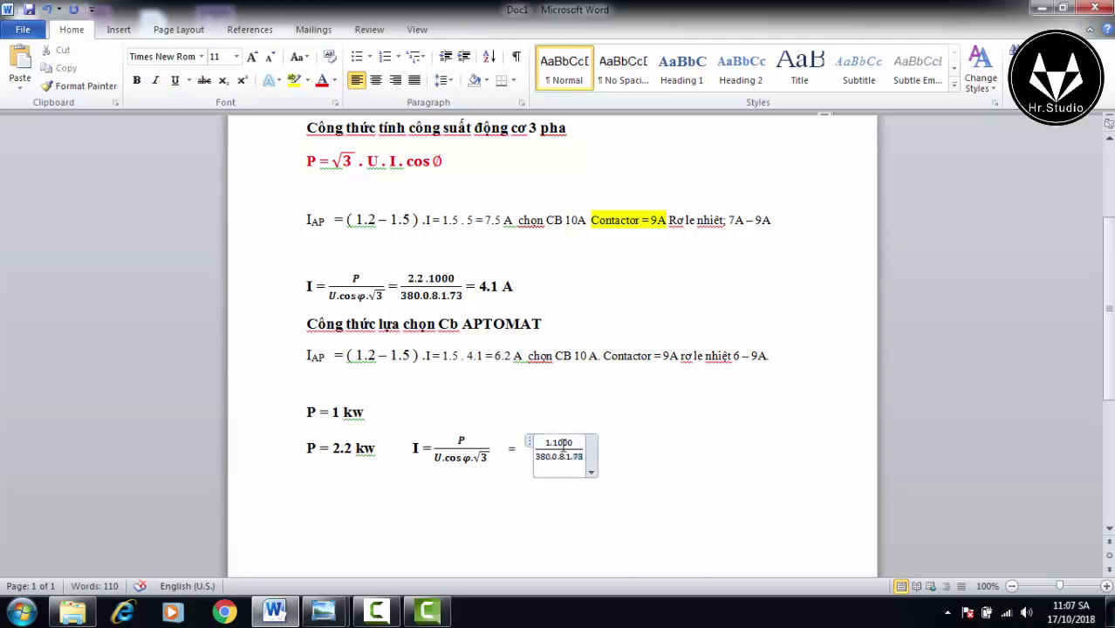
drag(375, 417, 586, 466)
click(546, 458)
click(236, 56)
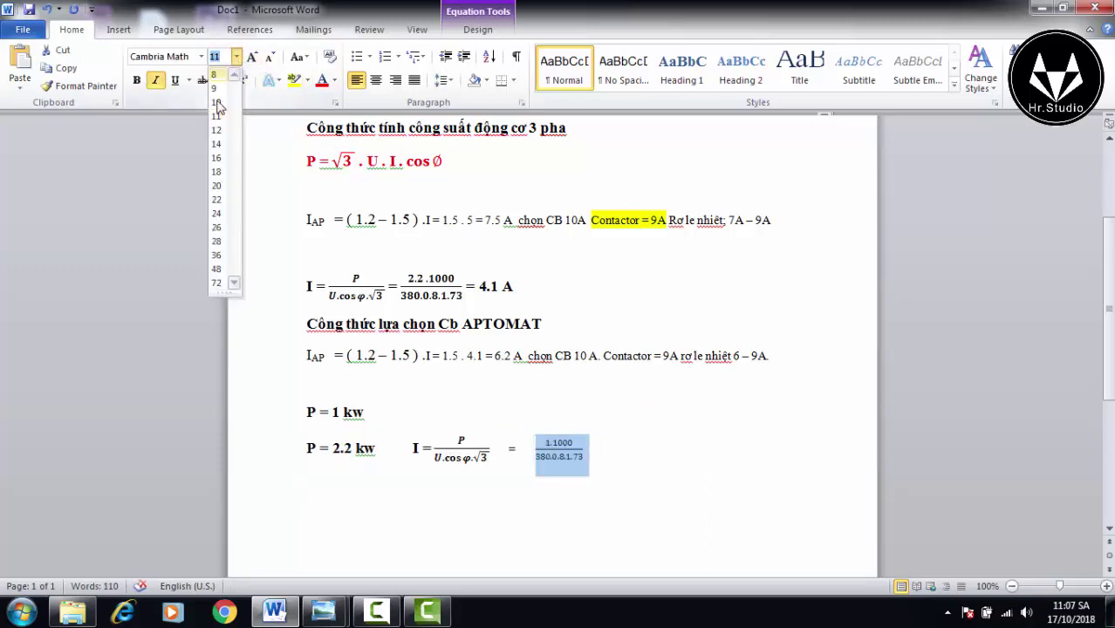
click(218, 146)
click(137, 79)
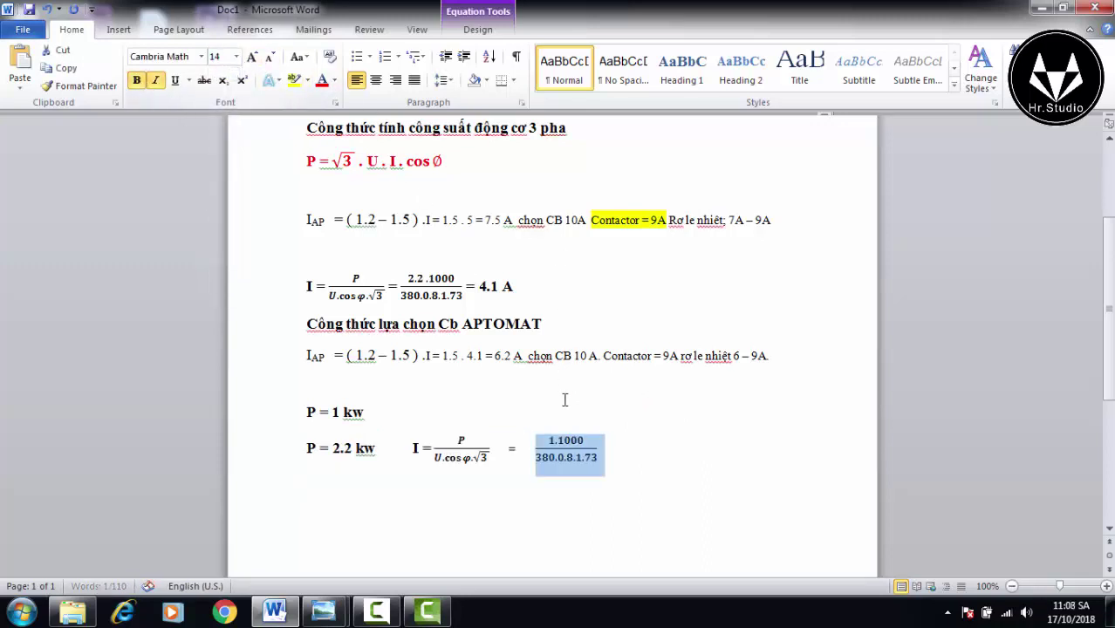
click(618, 447)
text(=)
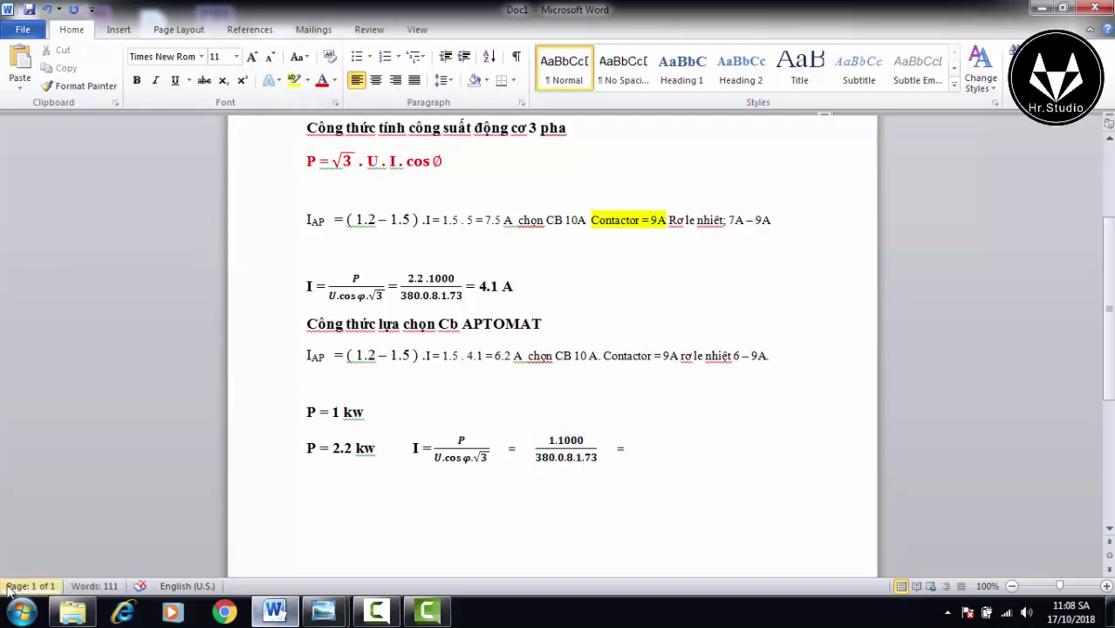
Launch Calculator and compute 1000 divided by 380
click(21, 613)
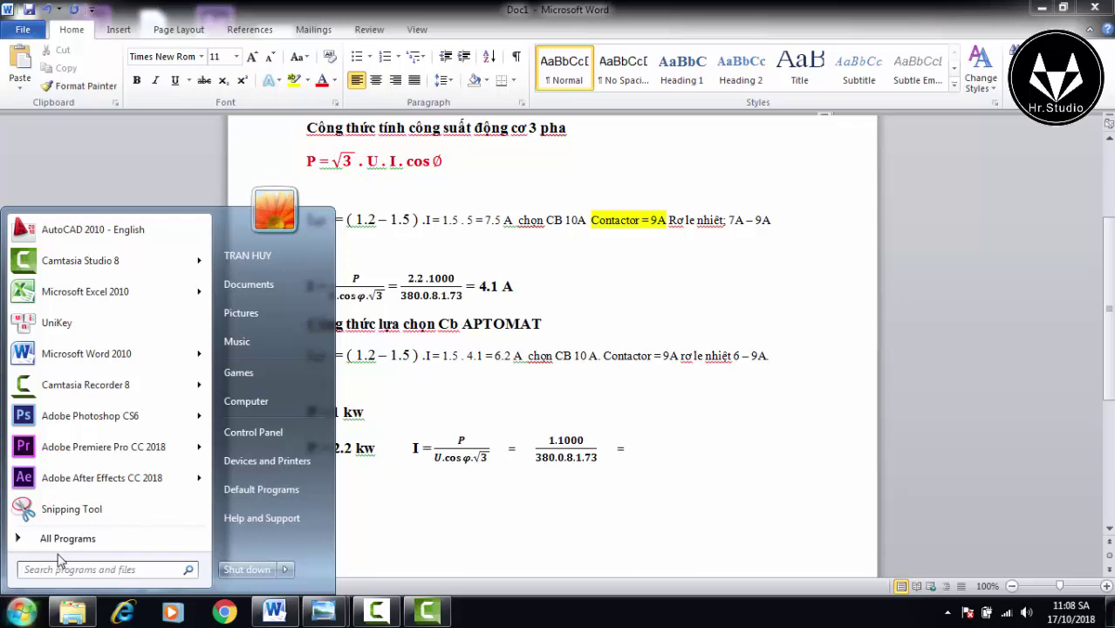
text(ca)
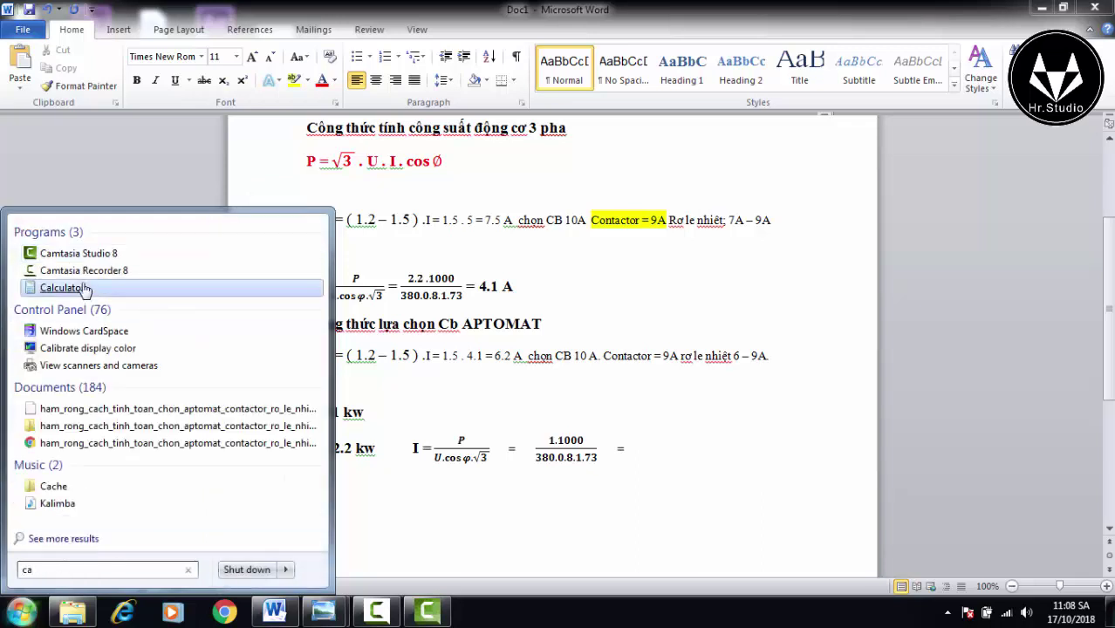
click(88, 288)
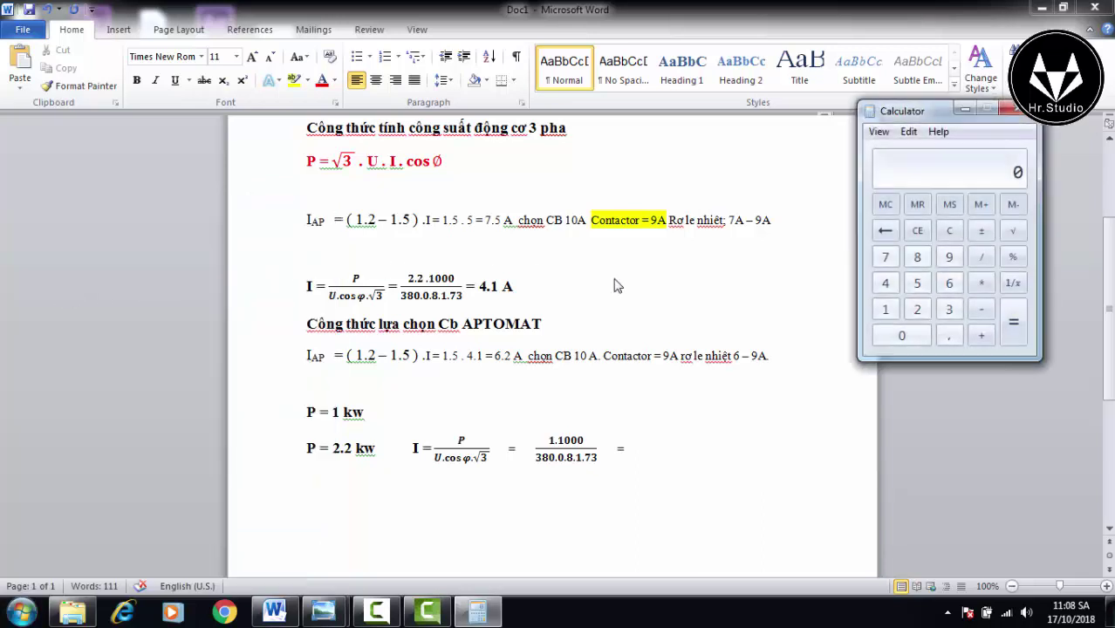
click(886, 310)
click(897, 338)
click(897, 339)
click(897, 339)
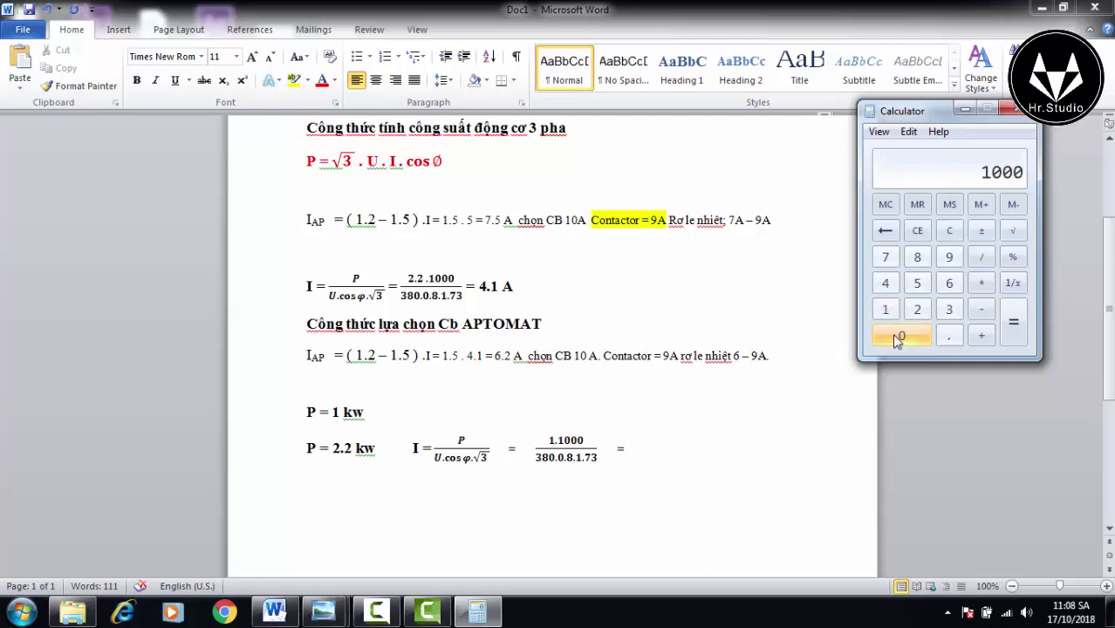
click(982, 259)
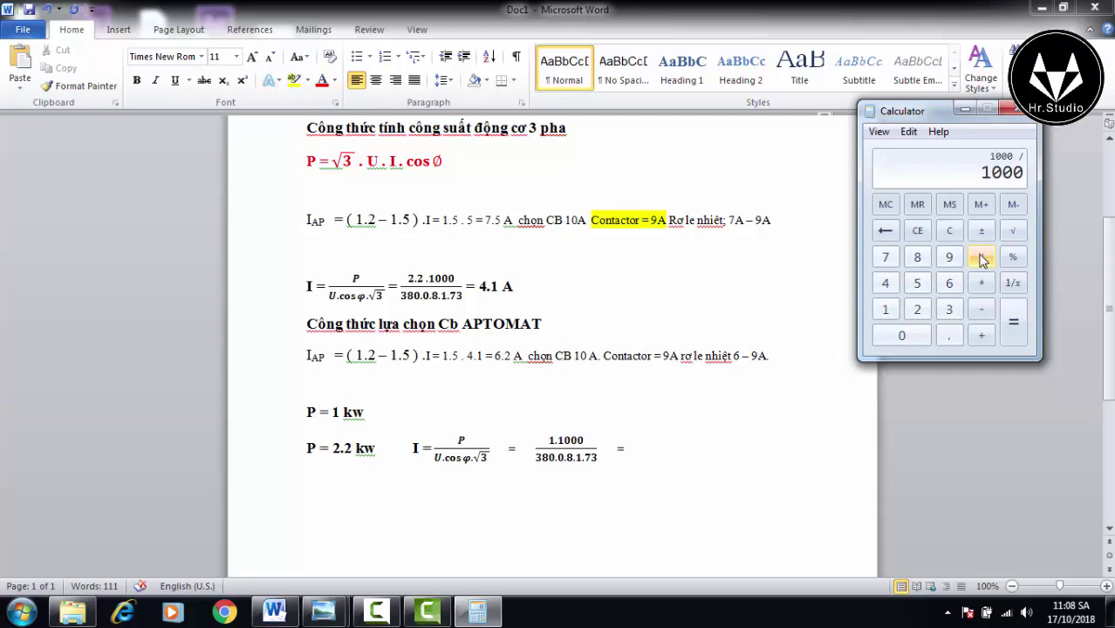
click(899, 337)
click(950, 310)
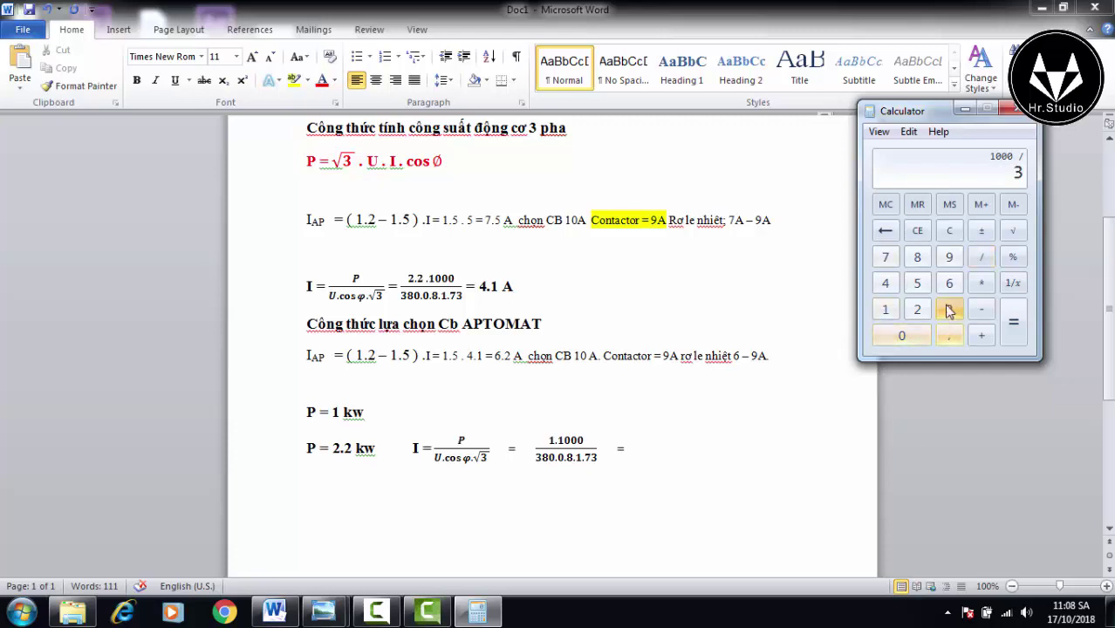
click(918, 257)
click(915, 336)
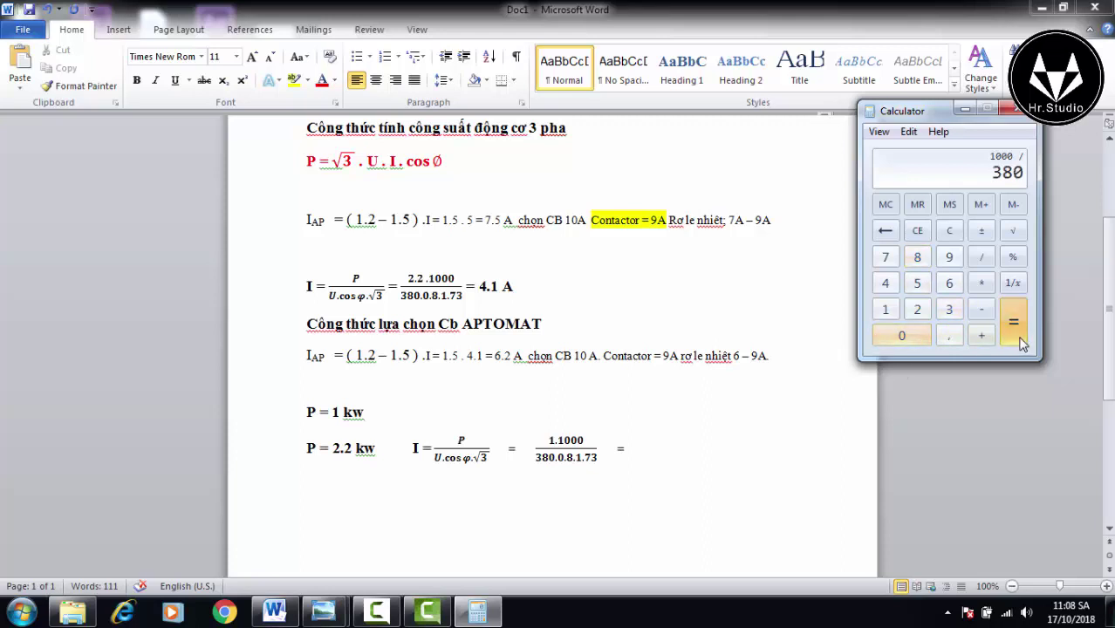
click(1023, 344)
Compute the denominator 380 × 0.8 × 1.73, giving 525,92
click(907, 337)
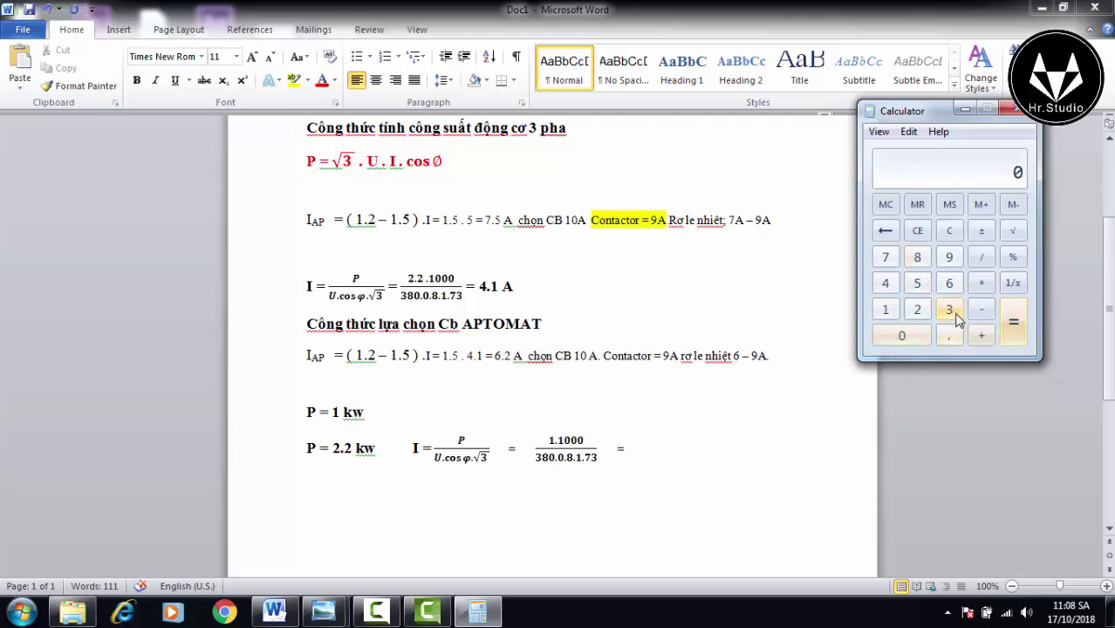
click(952, 312)
click(917, 257)
click(906, 335)
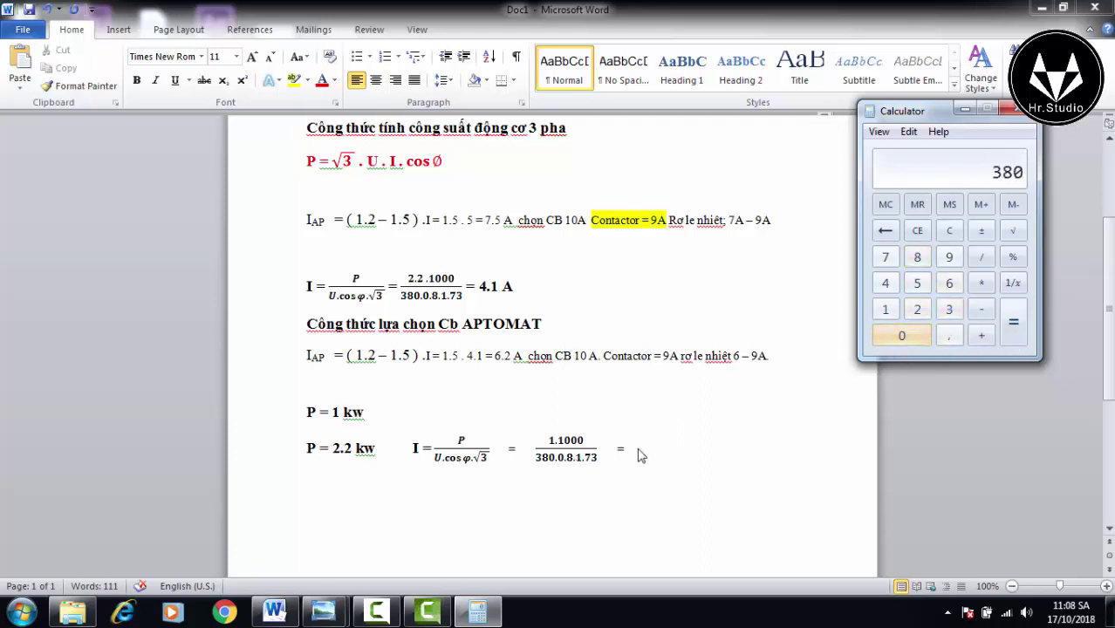
click(981, 283)
click(904, 339)
click(949, 336)
click(917, 257)
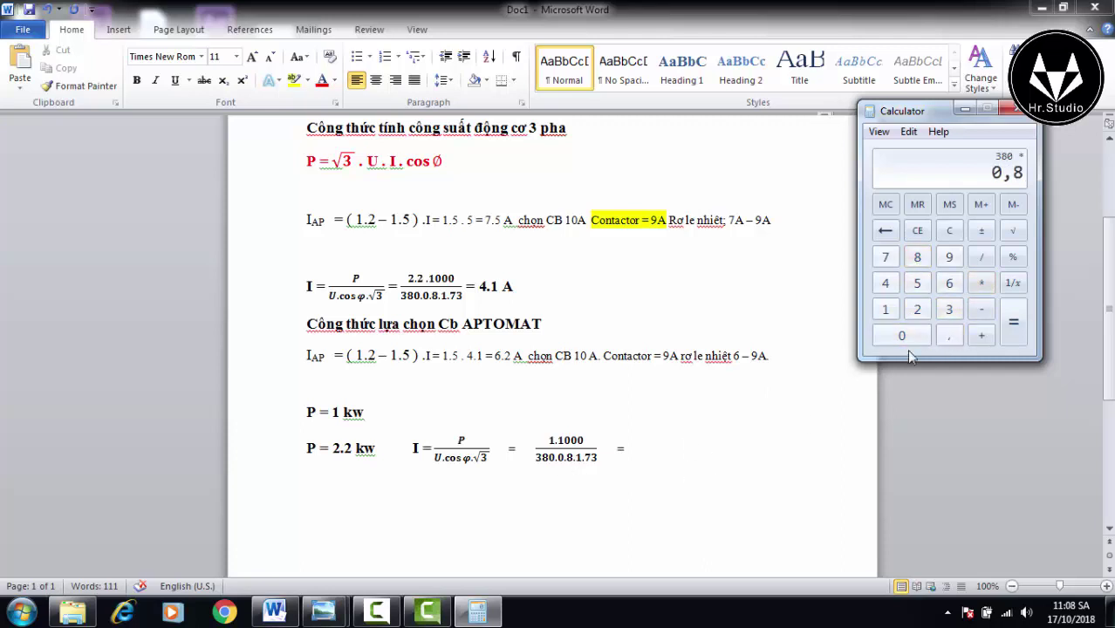
click(982, 284)
click(885, 310)
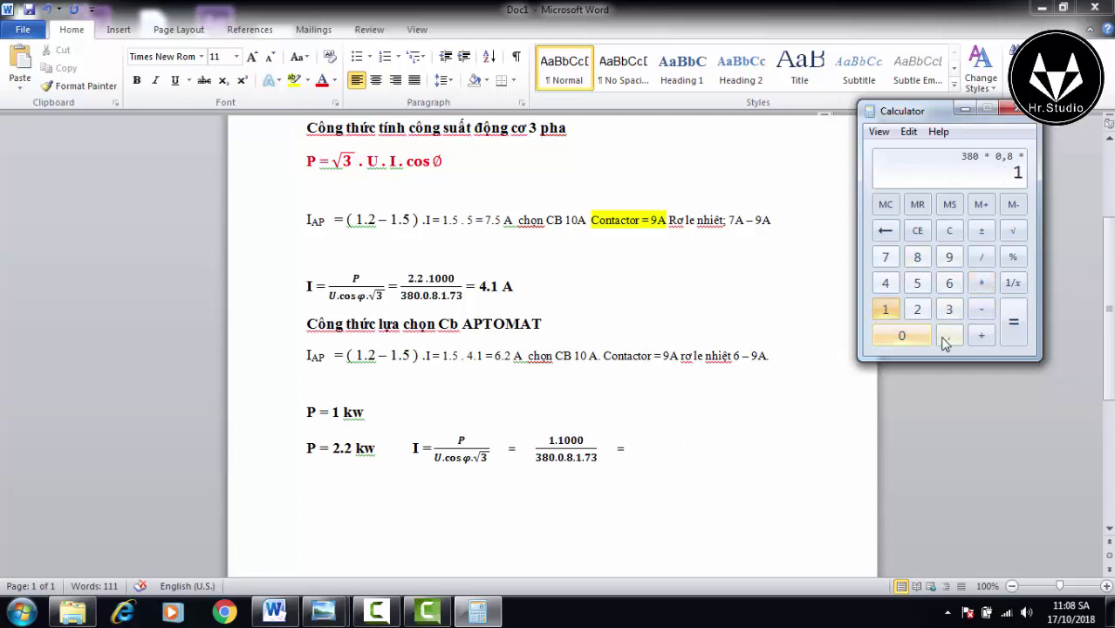
click(949, 337)
click(885, 258)
click(950, 309)
click(1014, 323)
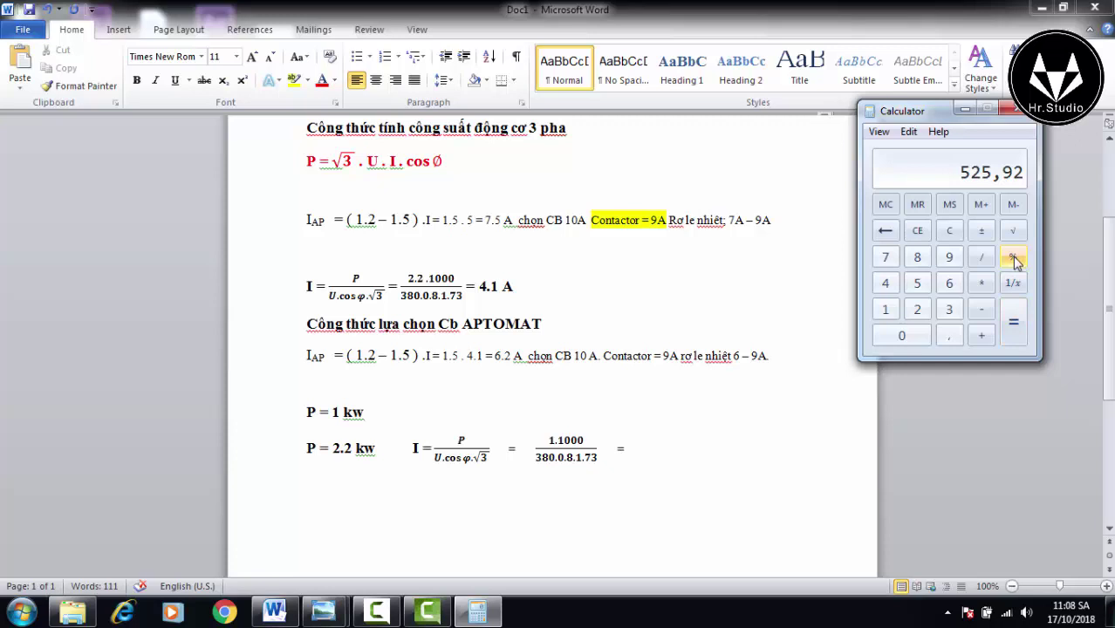
click(899, 338)
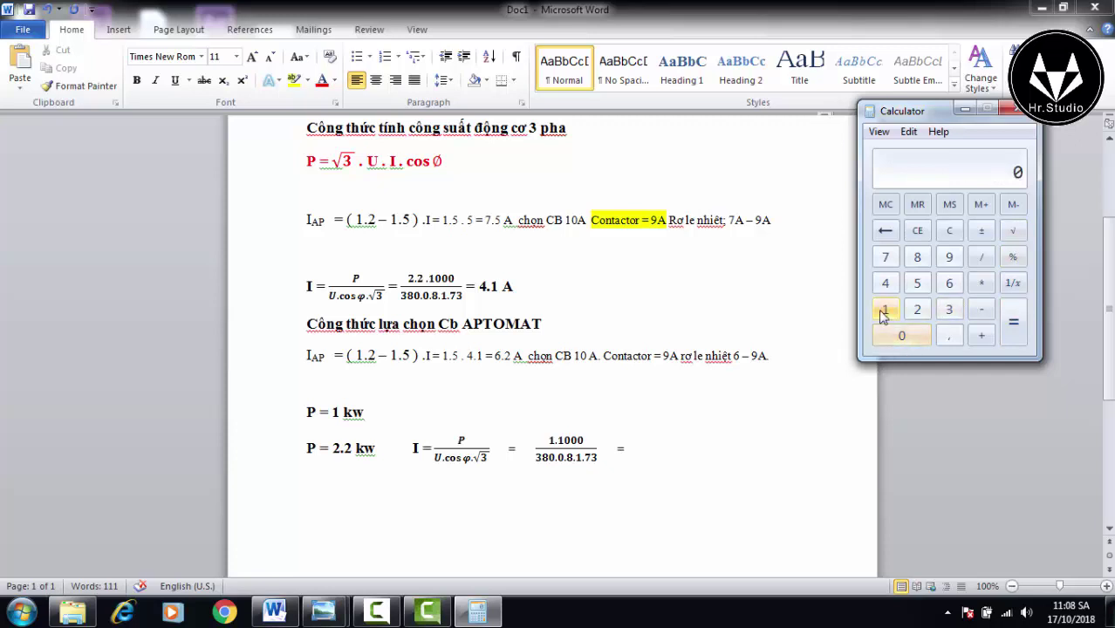
click(885, 313)
click(981, 283)
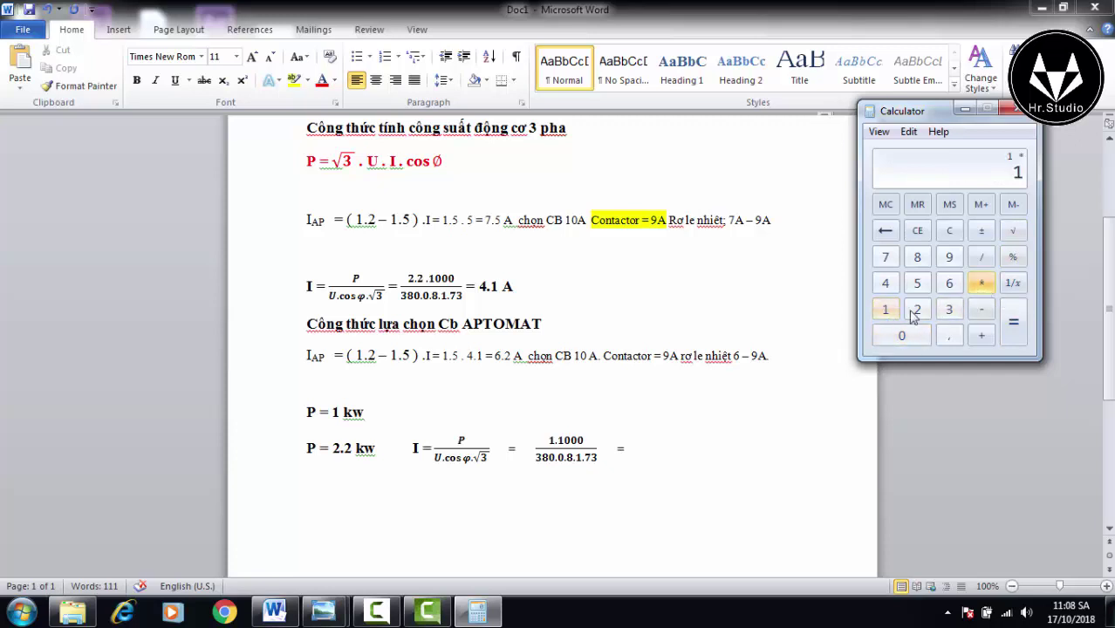
click(884, 312)
click(899, 338)
click(899, 338)
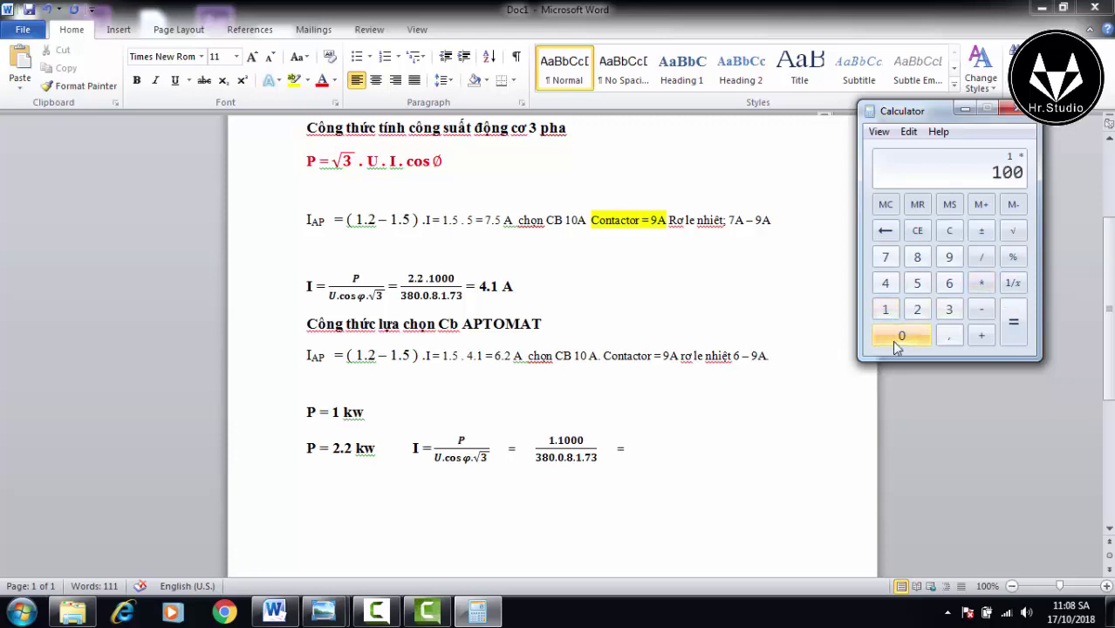
click(899, 338)
click(1013, 332)
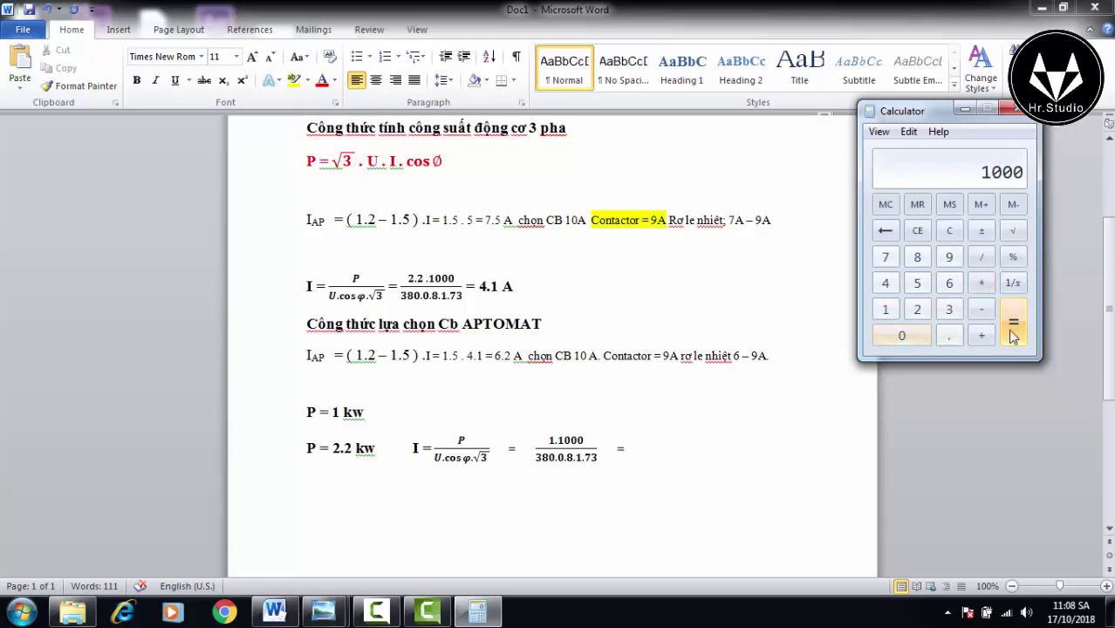
click(981, 257)
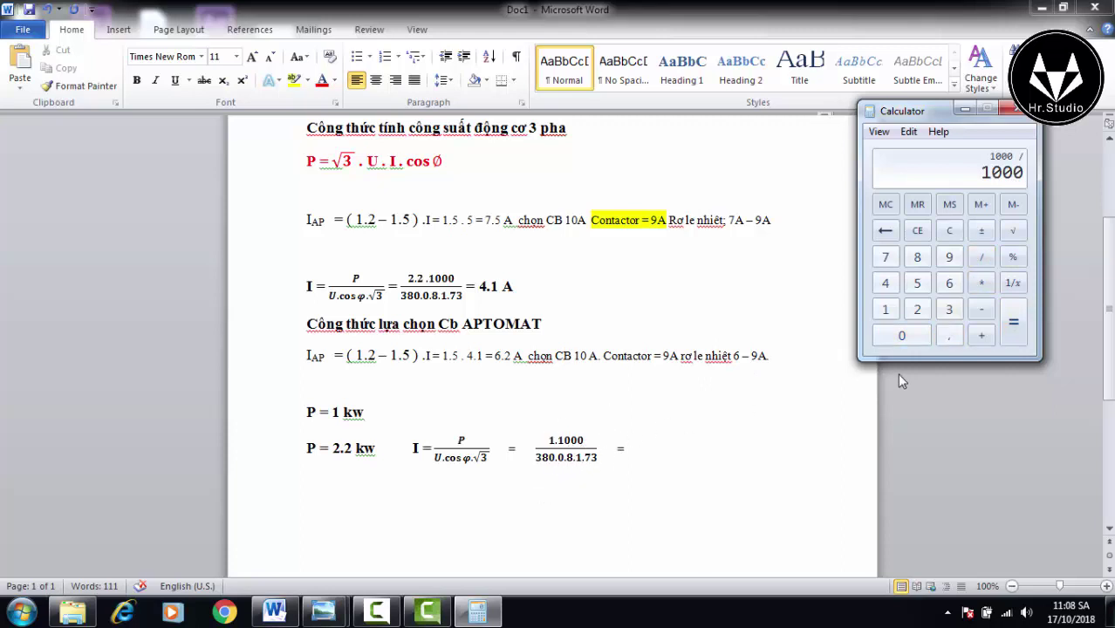
click(917, 282)
click(918, 309)
click(918, 282)
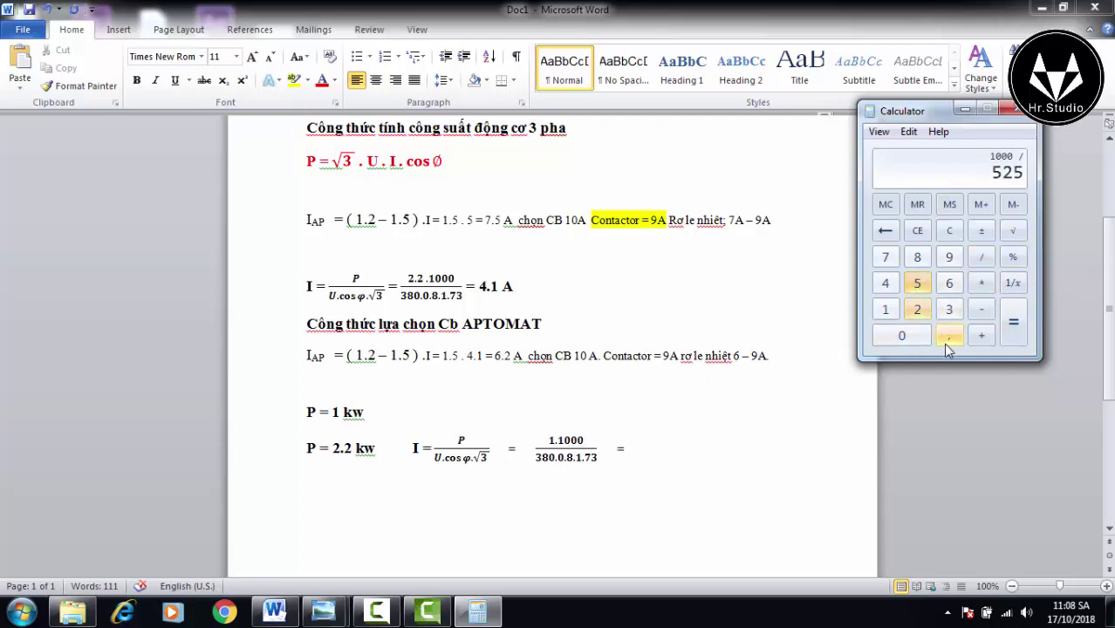
click(949, 336)
click(949, 257)
click(917, 309)
click(1014, 322)
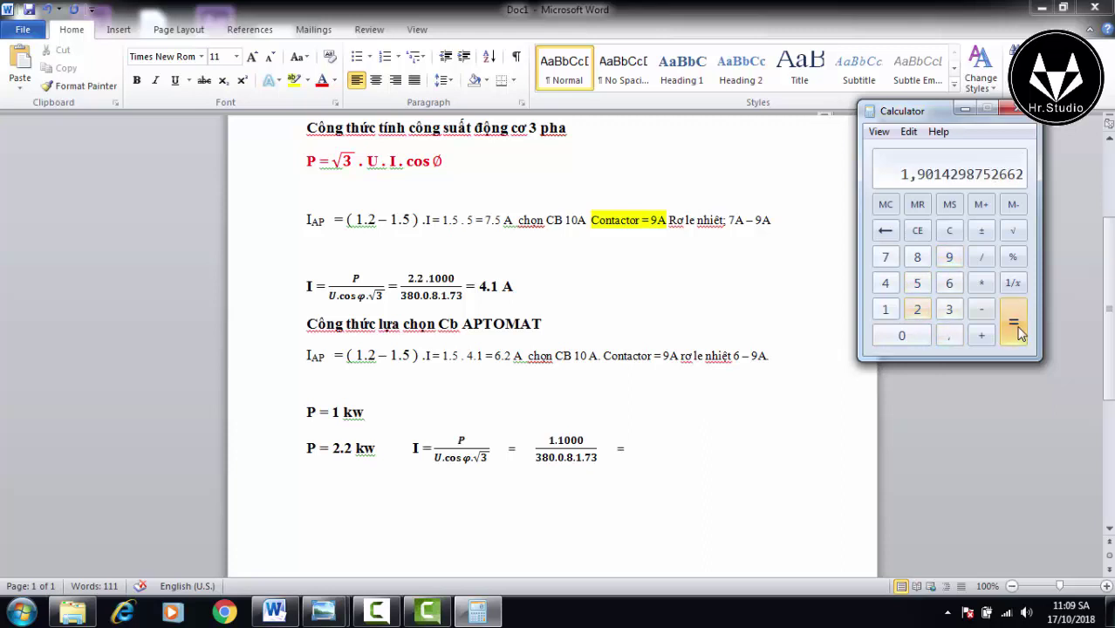
click(650, 452)
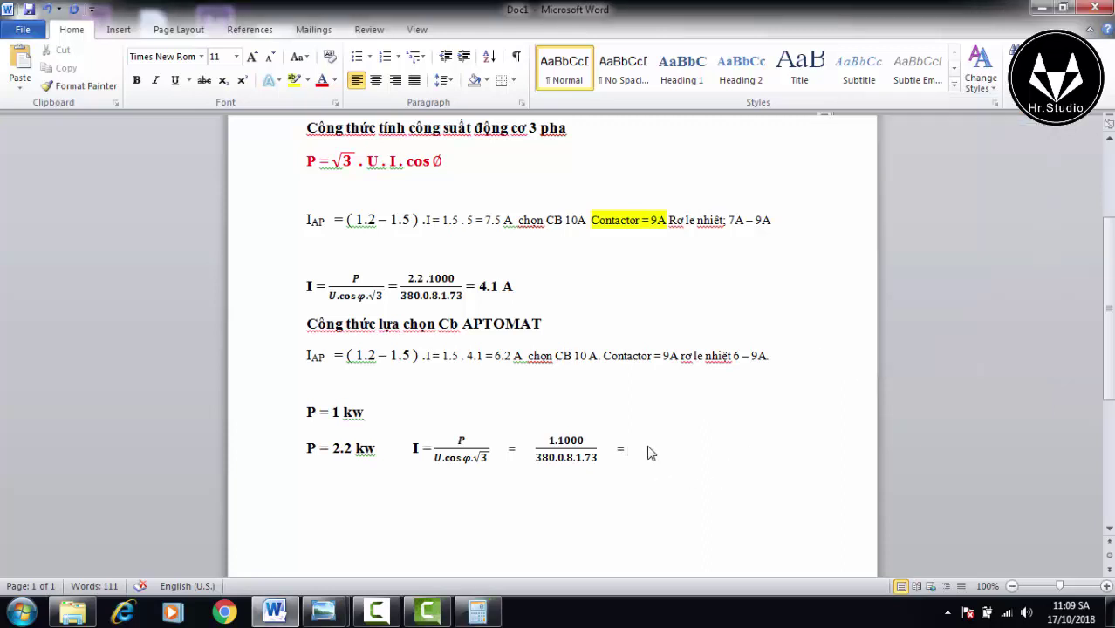
Type '1.9 A làm tròn lên 2A' after the equals sign, correcting the typos
text(1.9)
text( A)
text( 2A)
drag(624, 450, 618, 449)
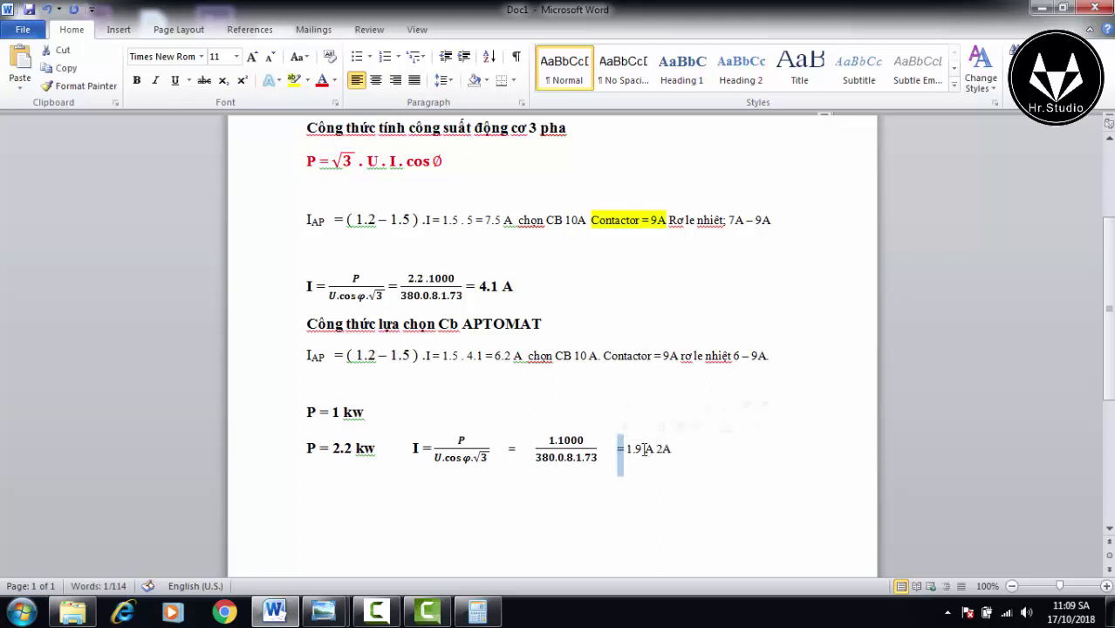
click(655, 449)
text(la)
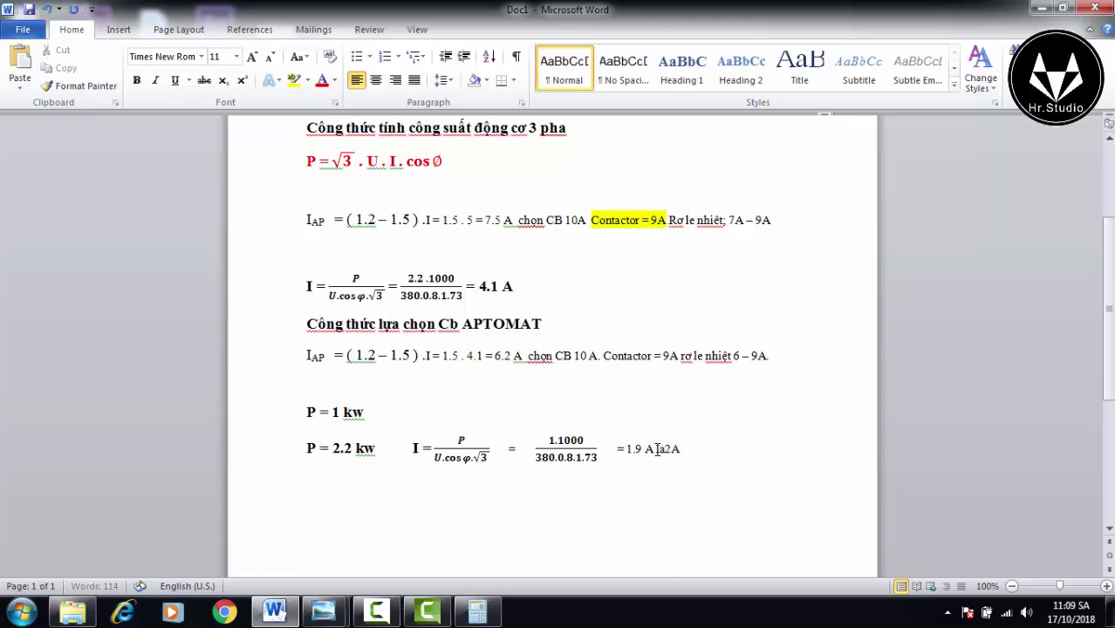
text(f tron)
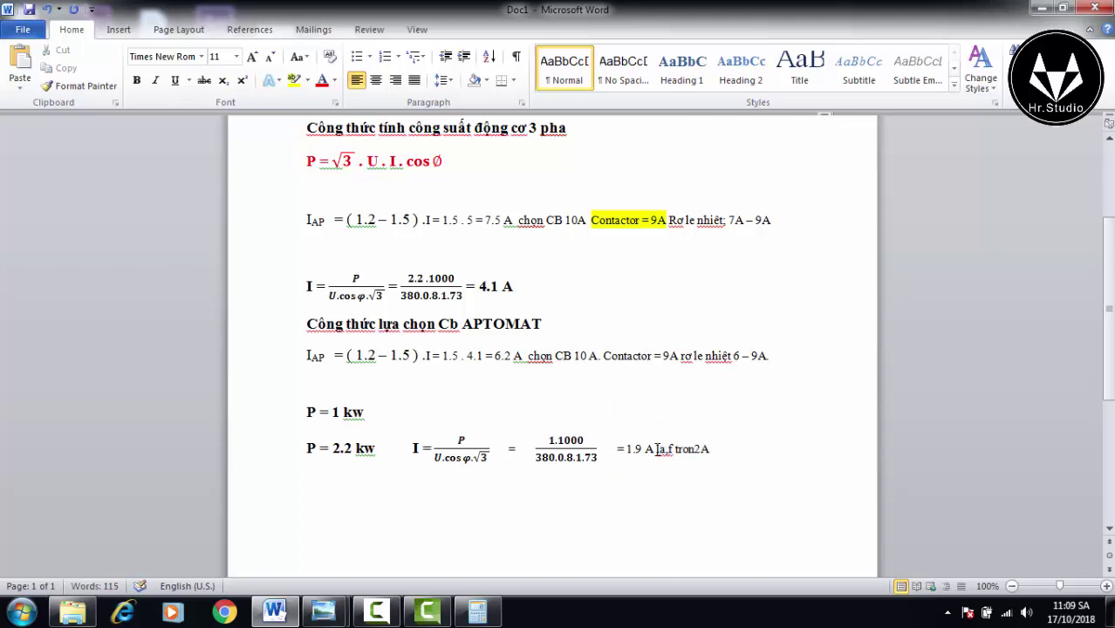
text(f)
drag(694, 448, 659, 448)
key(BackSpace)
text(fm tronf)
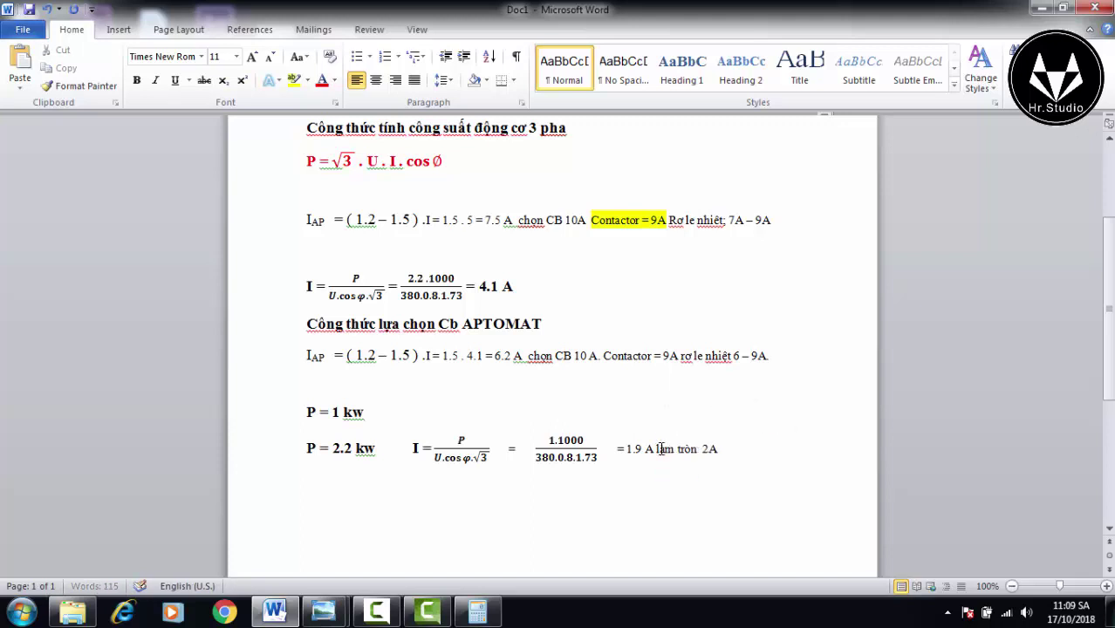
text(leen)
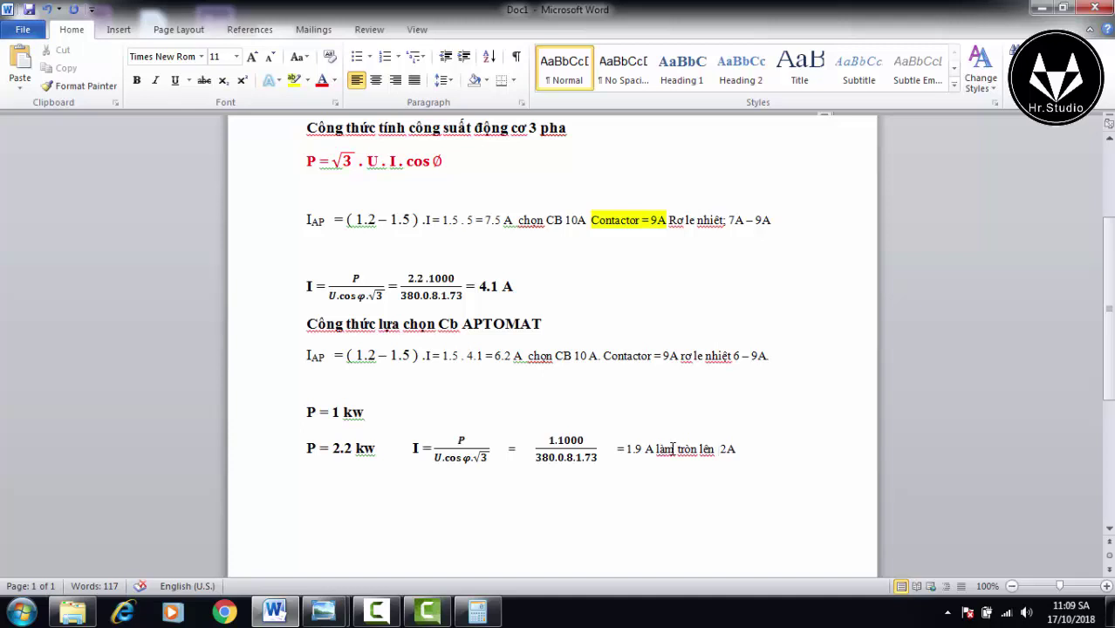
Make the rounding phrase 'làm tròn lên 2A' bold
drag(789, 461, 656, 448)
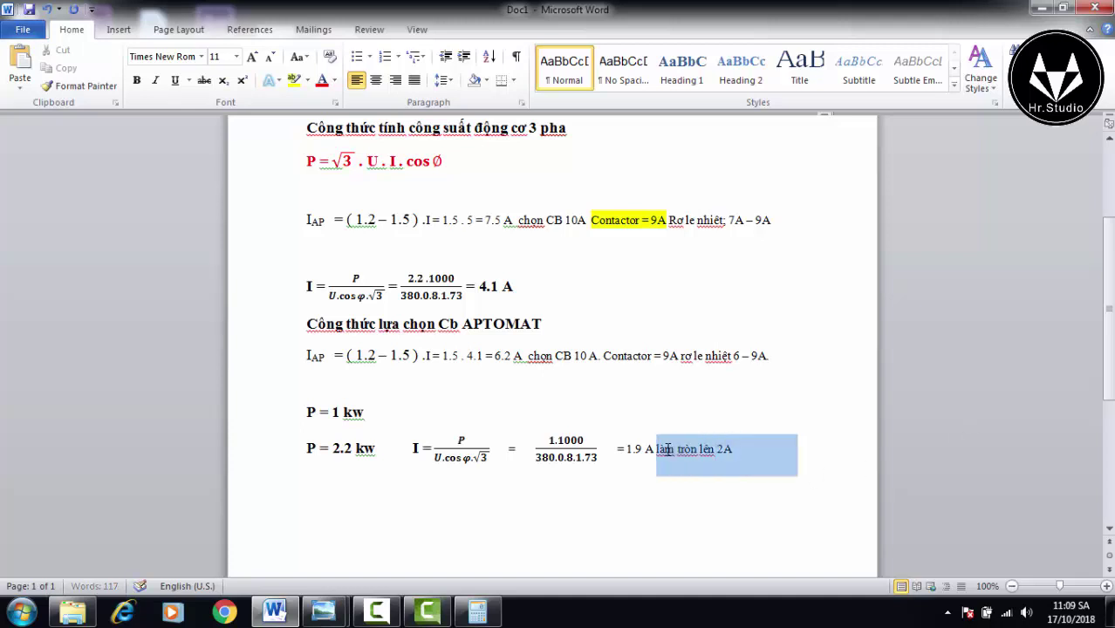
click(137, 79)
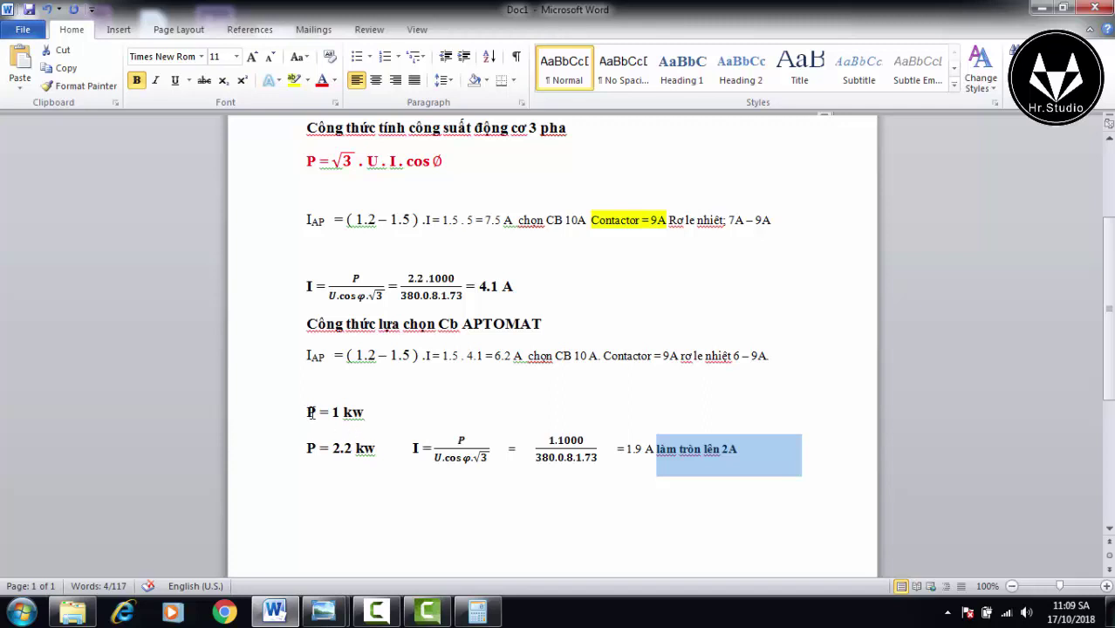
drag(320, 412, 348, 412)
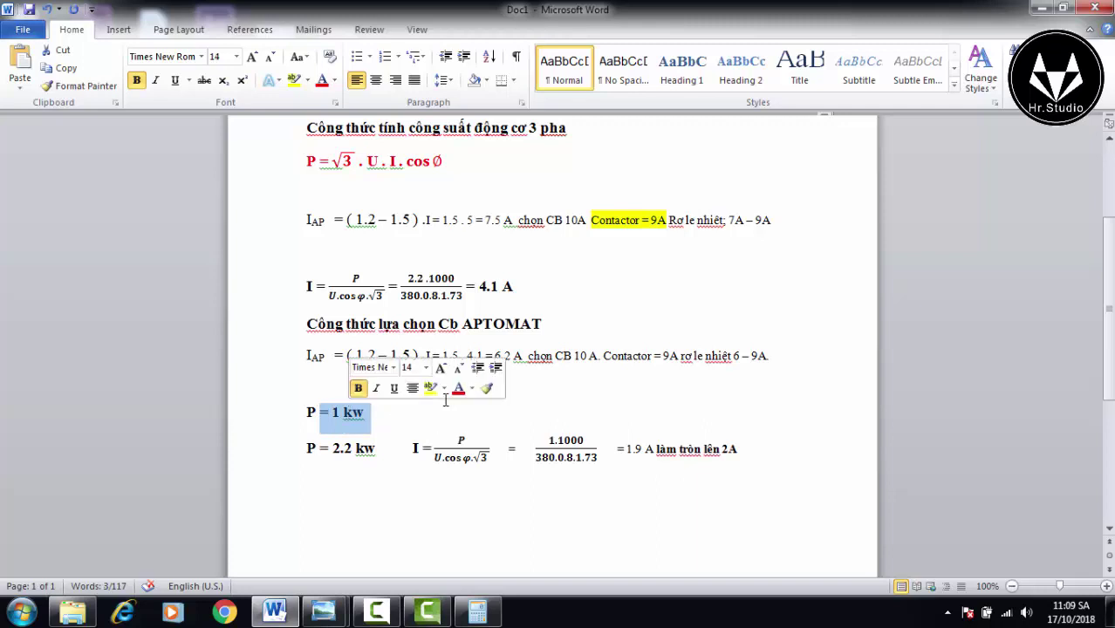
drag(739, 448, 698, 448)
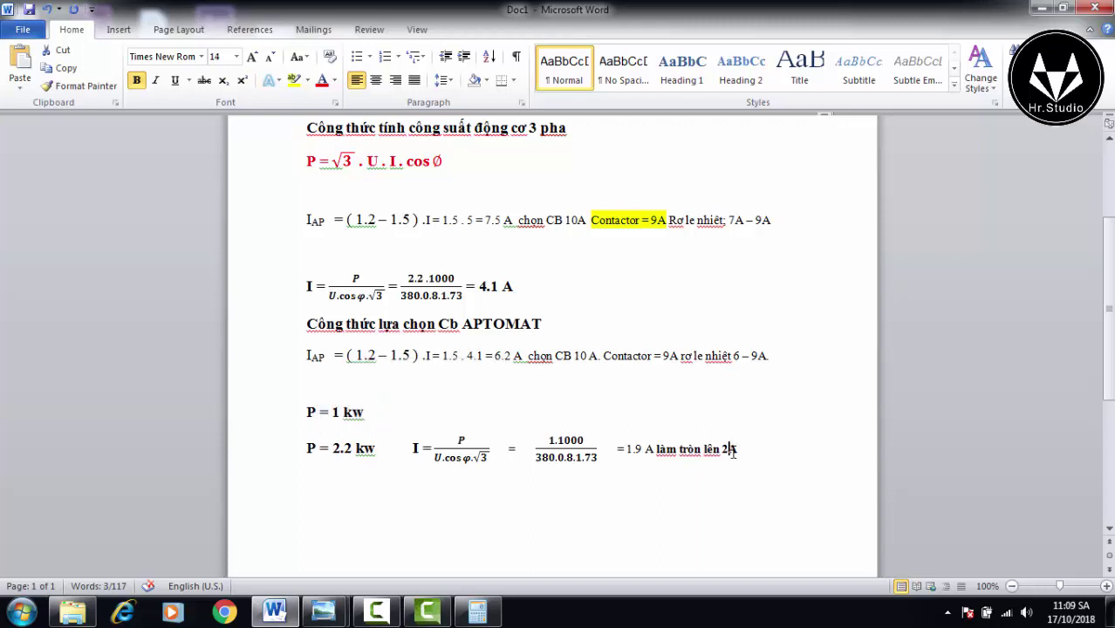
Append 'I = 2A' to the end of the P = 1 kw line
click(655, 488)
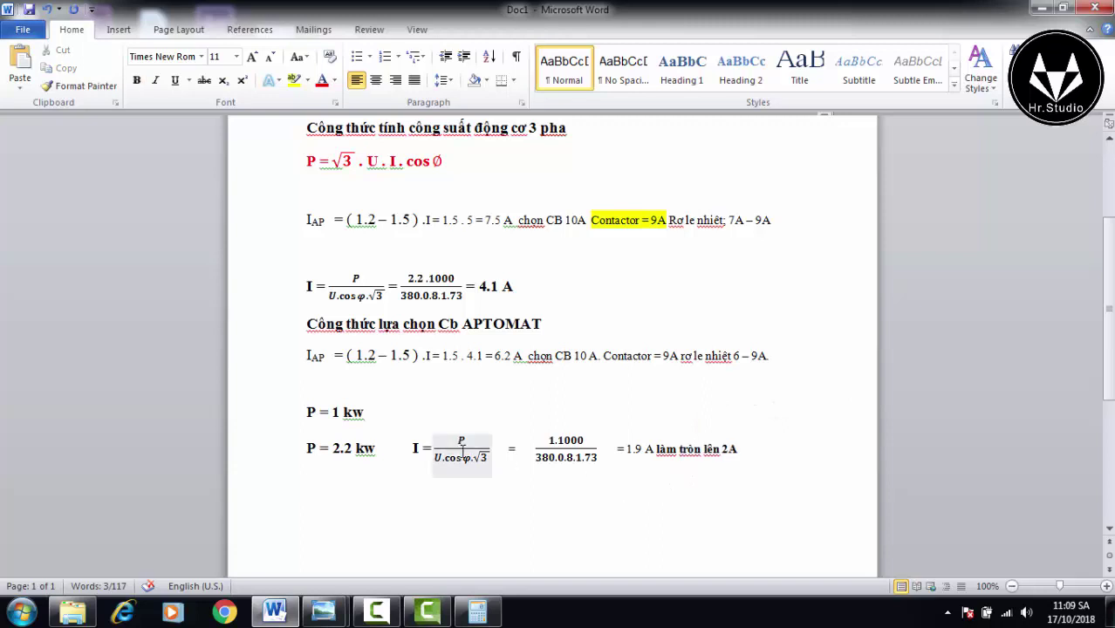
click(408, 448)
click(408, 448)
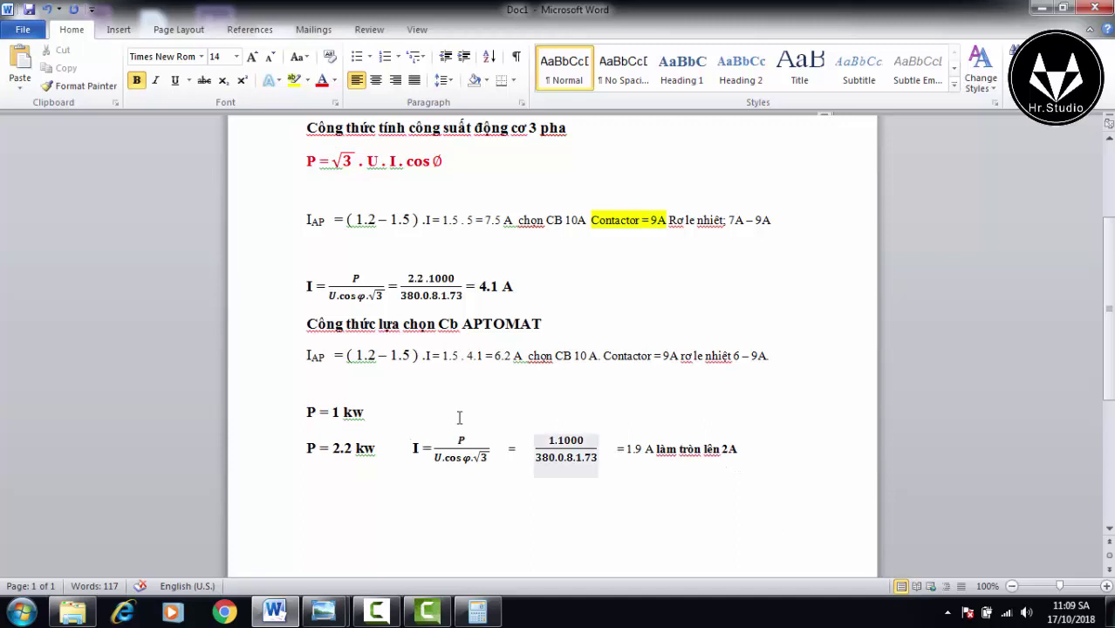
click(374, 407)
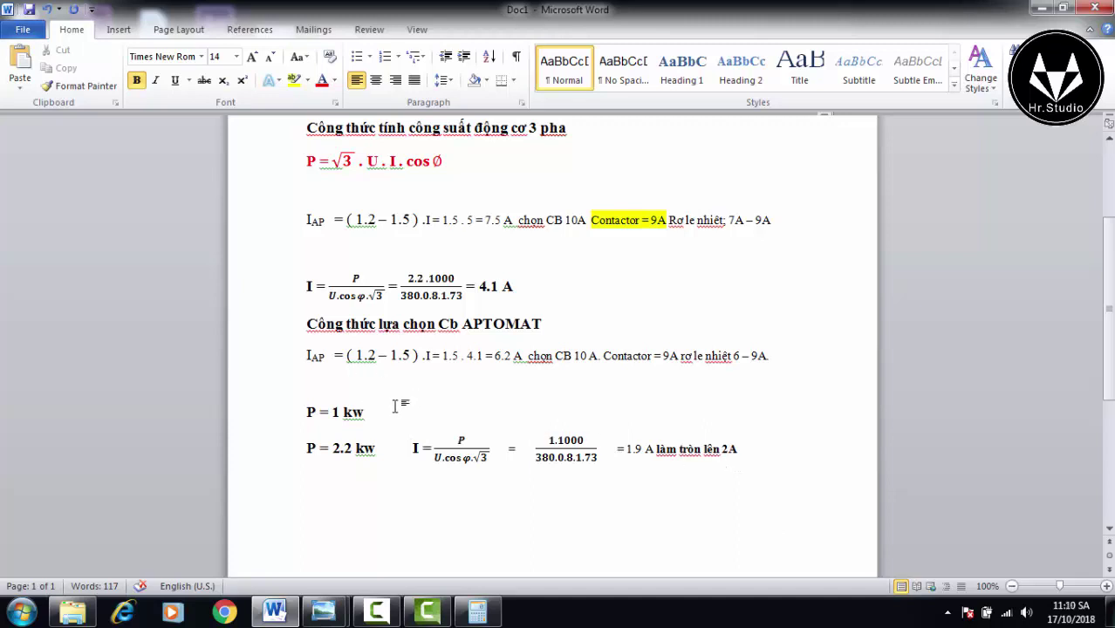
text(I = )
text(2A)
Type the heading 'Dòng điện định mức động cơ với công suất' on a new line
scroll(493, 379, down, 2)
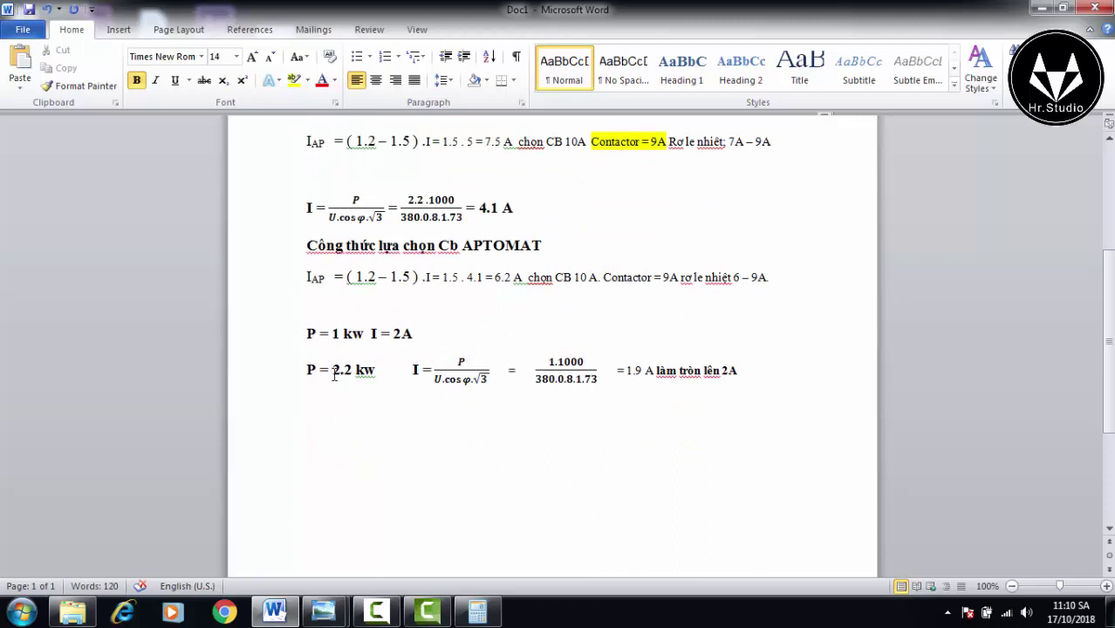
click(333, 439)
text(I)
key(BackSpace)
text(Dong điện )
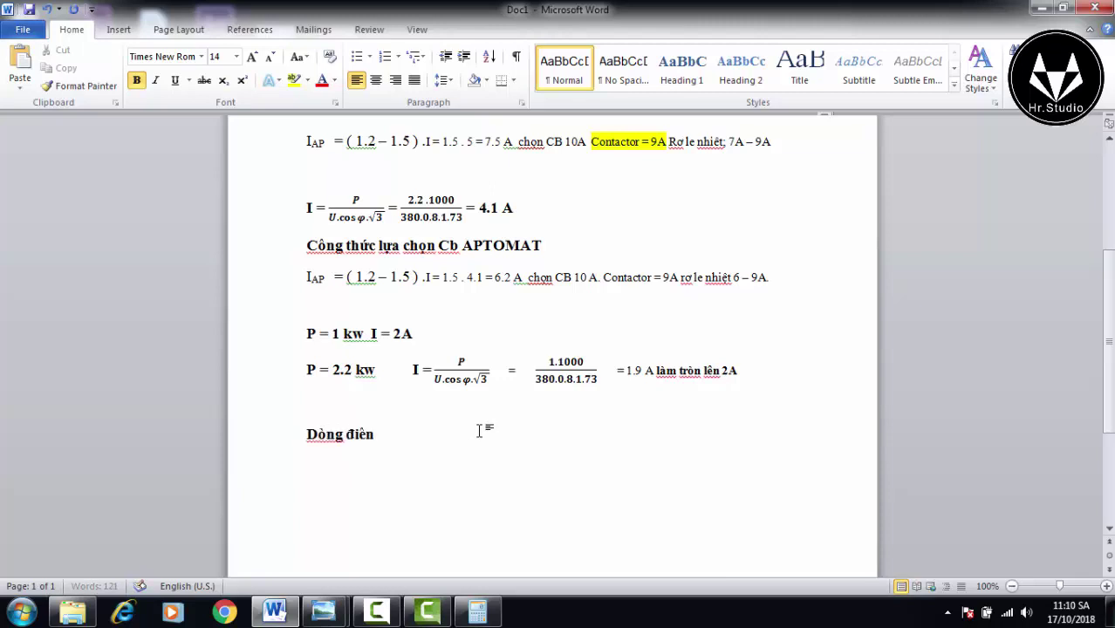
text(định)
text( mưcs đo)
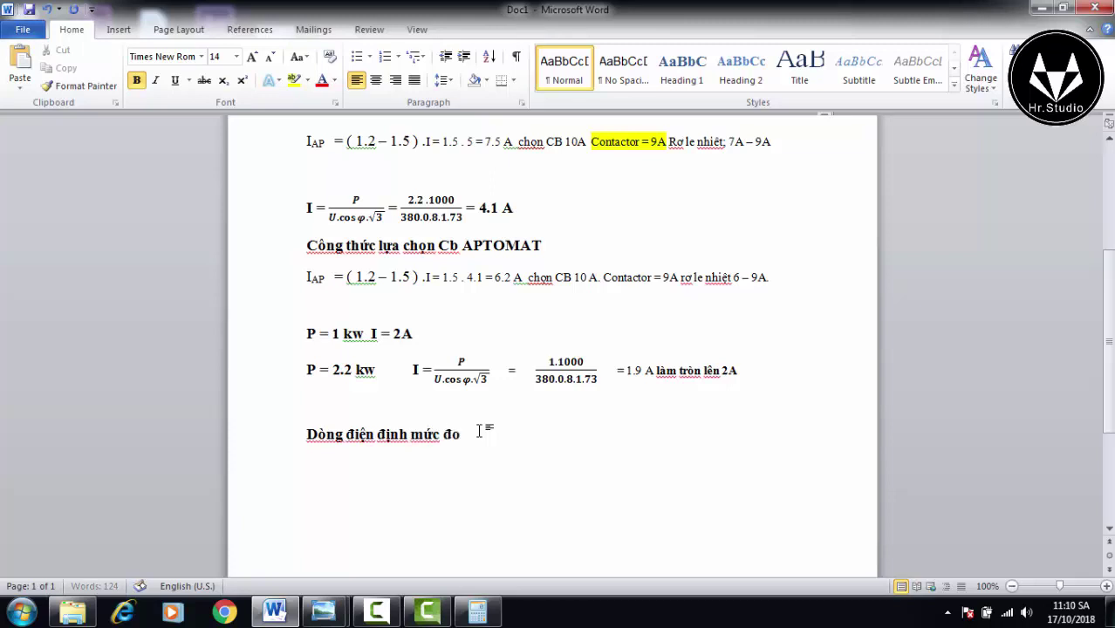
text(gj)
text( v)
text(s)
text( c)
text(ng su)
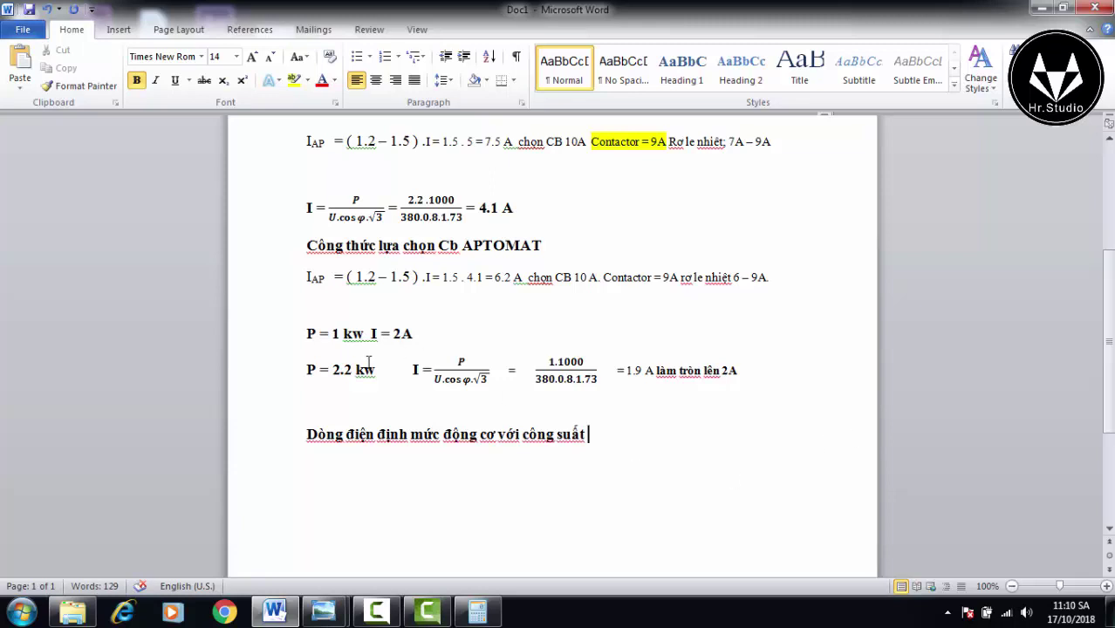
Append a copied 'P = 2.2 kw' to the heading and start an 'I' line below
drag(380, 376, 308, 374)
right_click(336, 373)
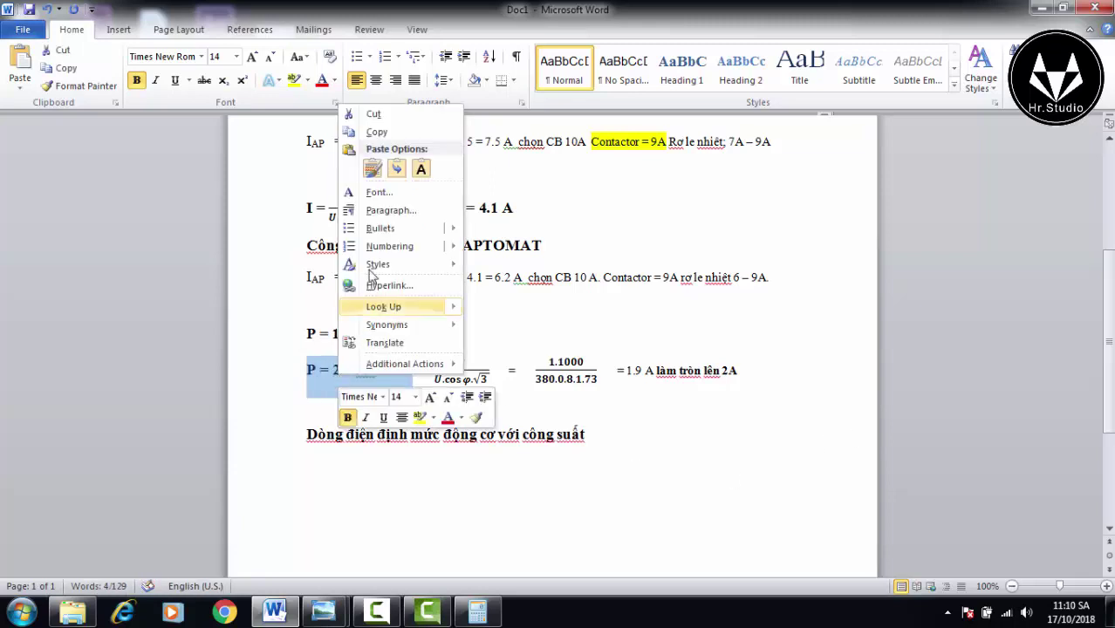
click(377, 132)
click(613, 432)
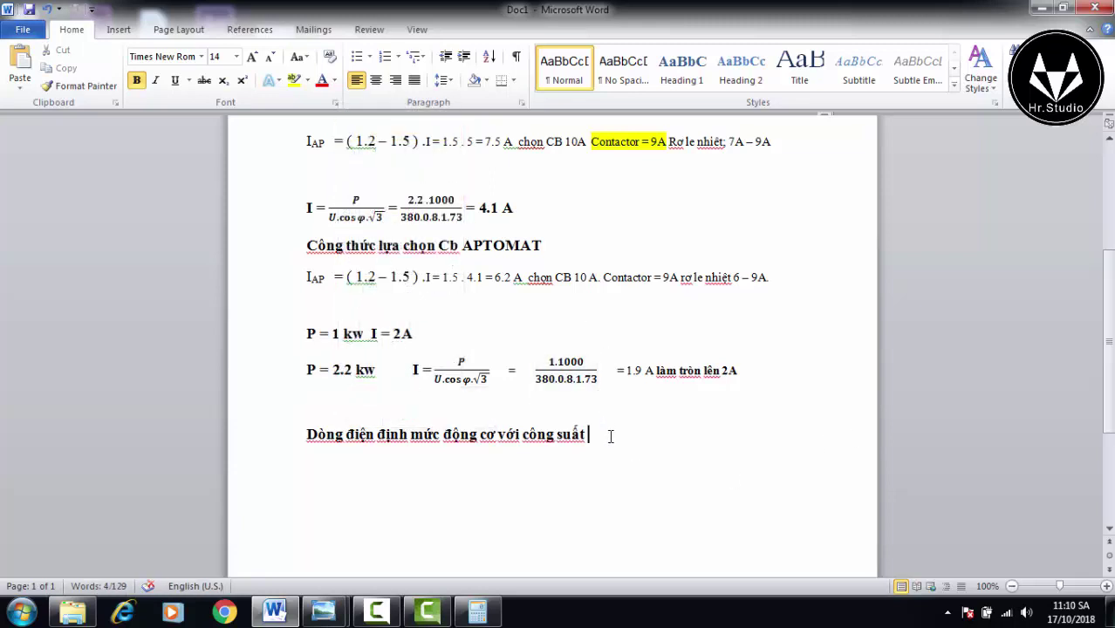
key(ctrl+v)
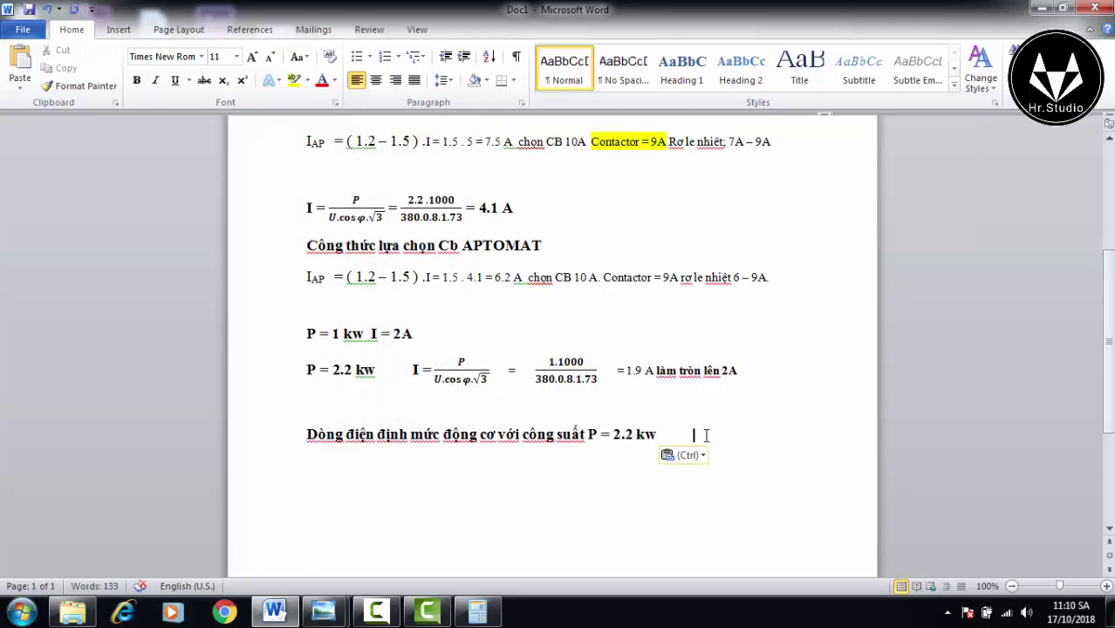
click(541, 477)
text(I)
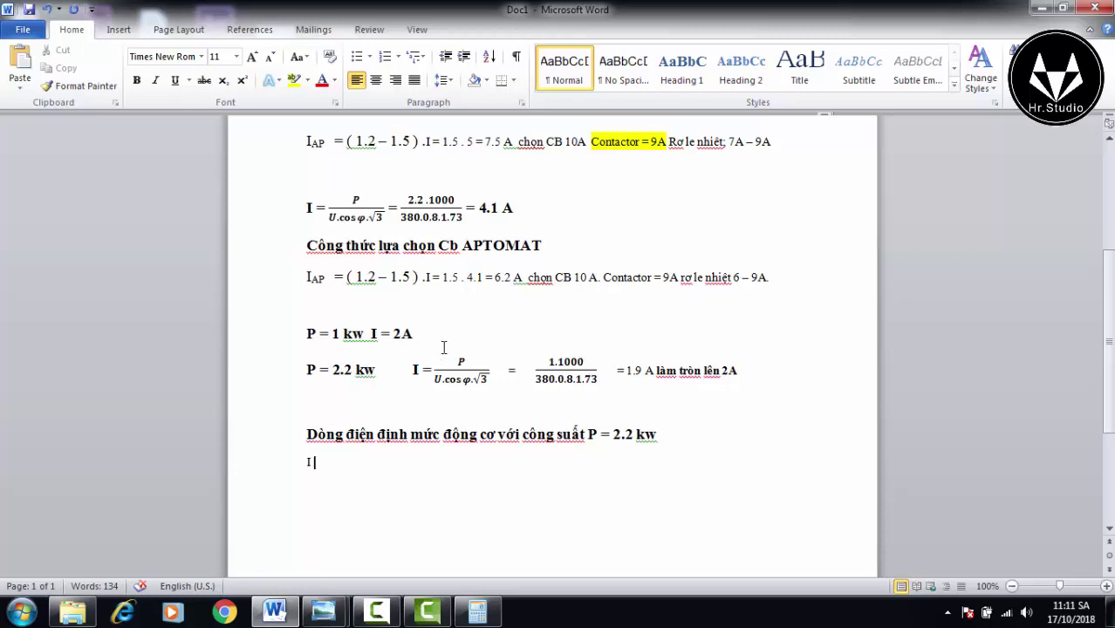
Complete the line as 'I = 2.2 .2 = 4.4A', checking 2,2 × 2 in Calculator
text(= )
text(2.2 )
text(.2)
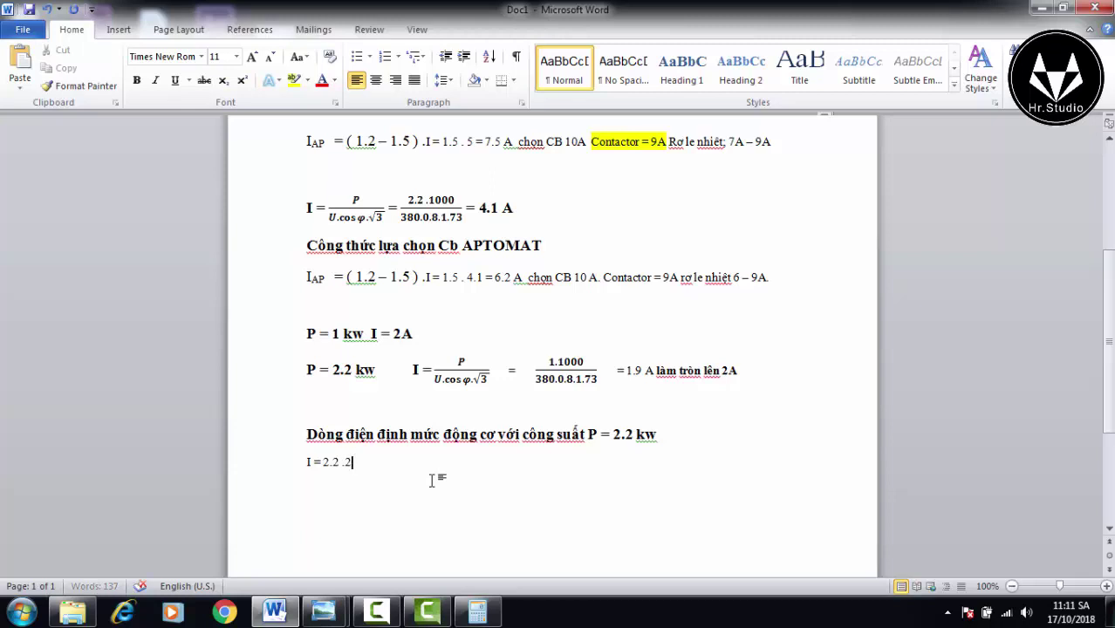
text( =)
click(477, 611)
click(917, 309)
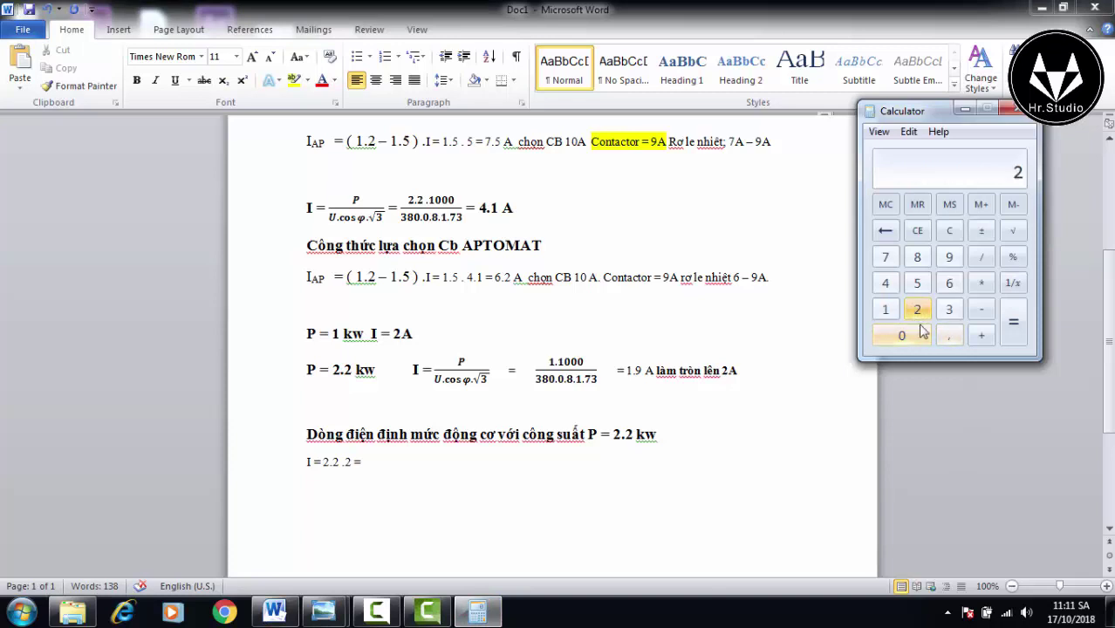
click(949, 336)
click(918, 309)
click(981, 282)
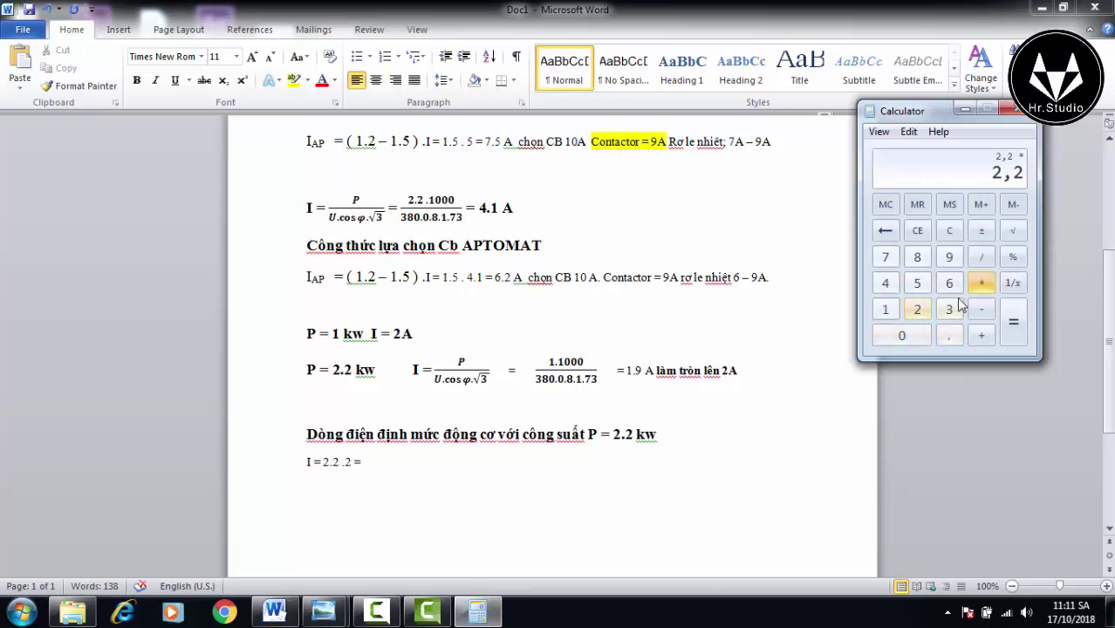
click(917, 309)
click(1014, 321)
click(390, 468)
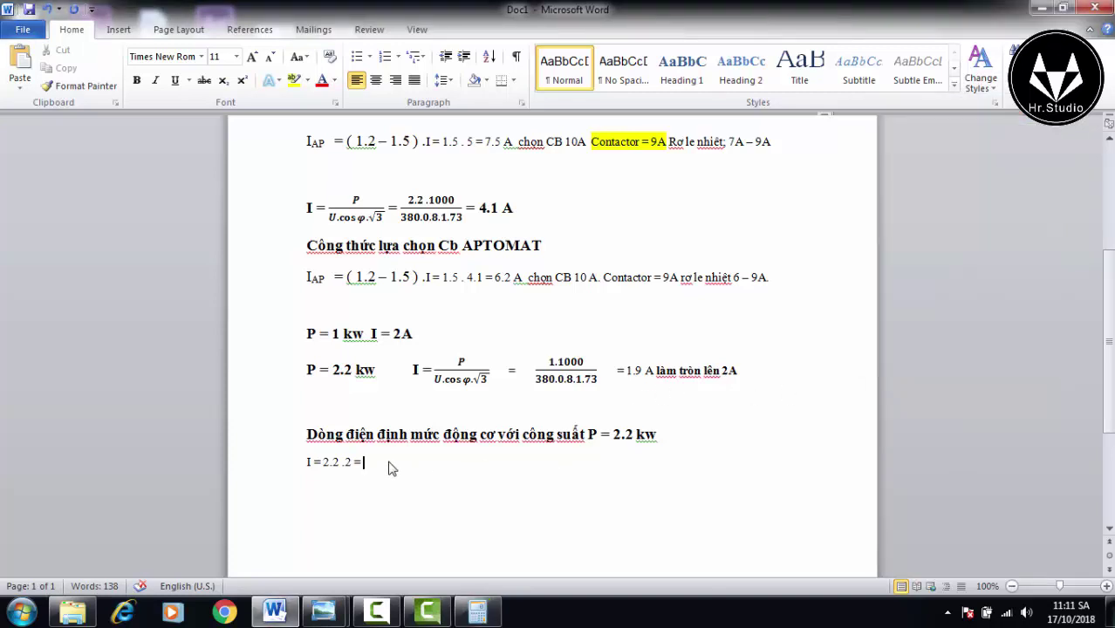
text(4.4)
text(A)
Copy the 4.1 A breaker sizing line below I = 2.2 .2 = 4.4A and start changing 4.1 to 4.4
drag(394, 462, 310, 461)
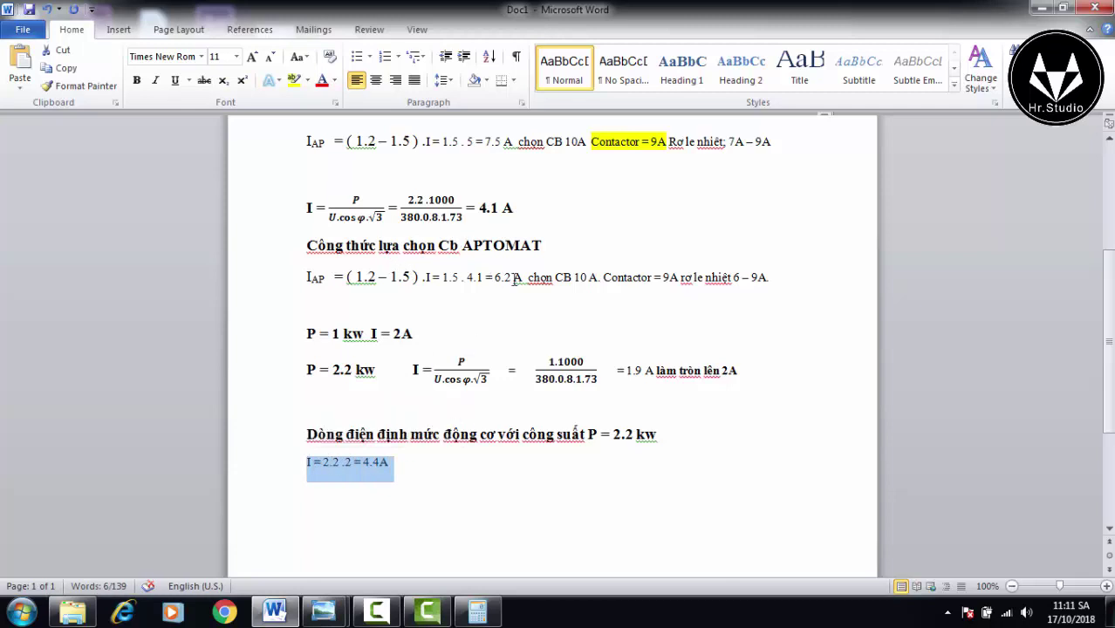
drag(310, 278, 787, 301)
right_click(711, 292)
click(749, 319)
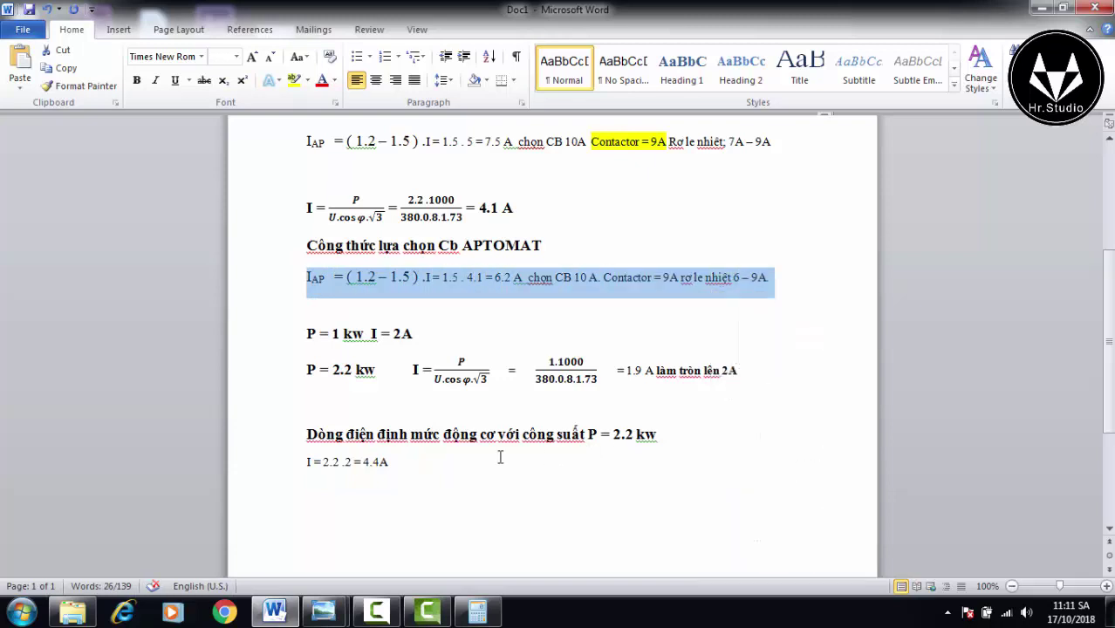
click(493, 457)
click(369, 493)
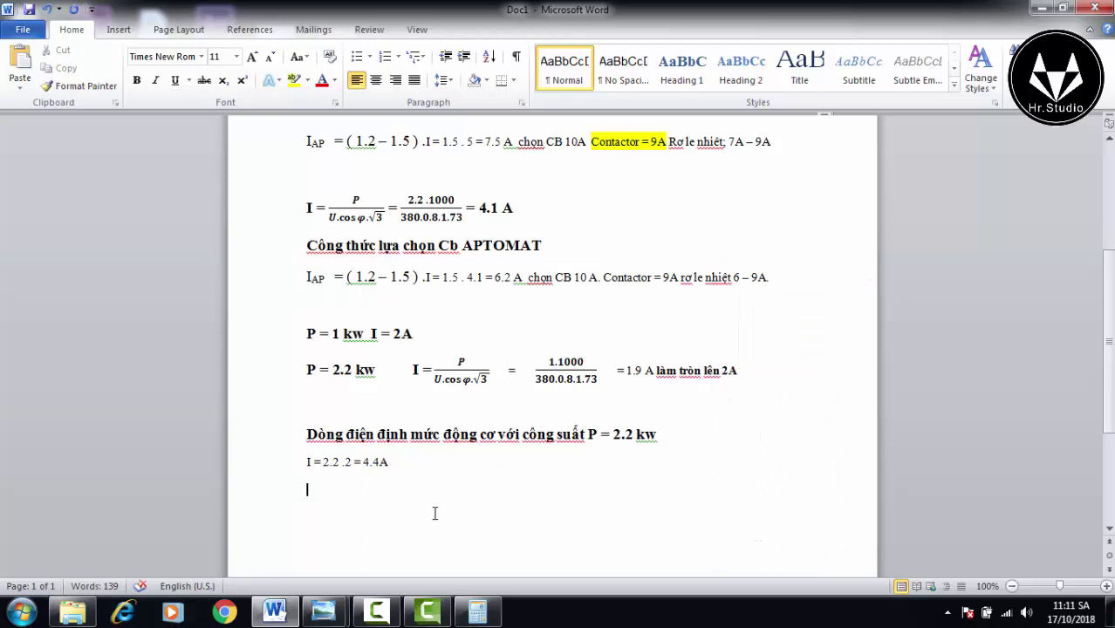
key(ctrl+v)
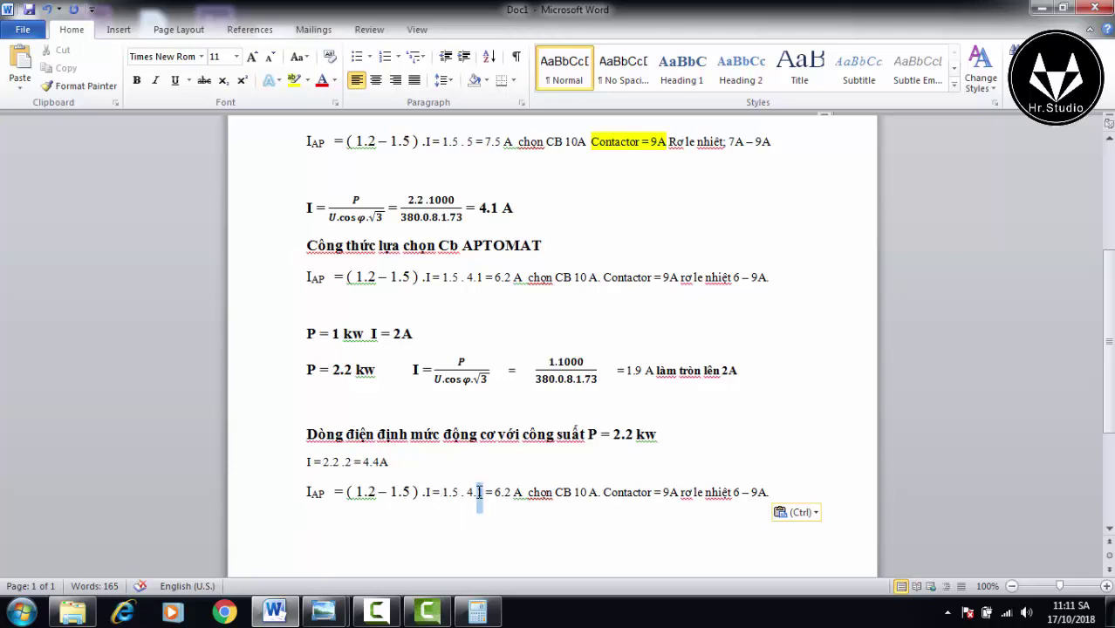
click(481, 492)
key(BackSpace)
Finish the 4.4 current and compute 4.4 × 1.5 = 6.6 in Calculator
text(4)
click(477, 611)
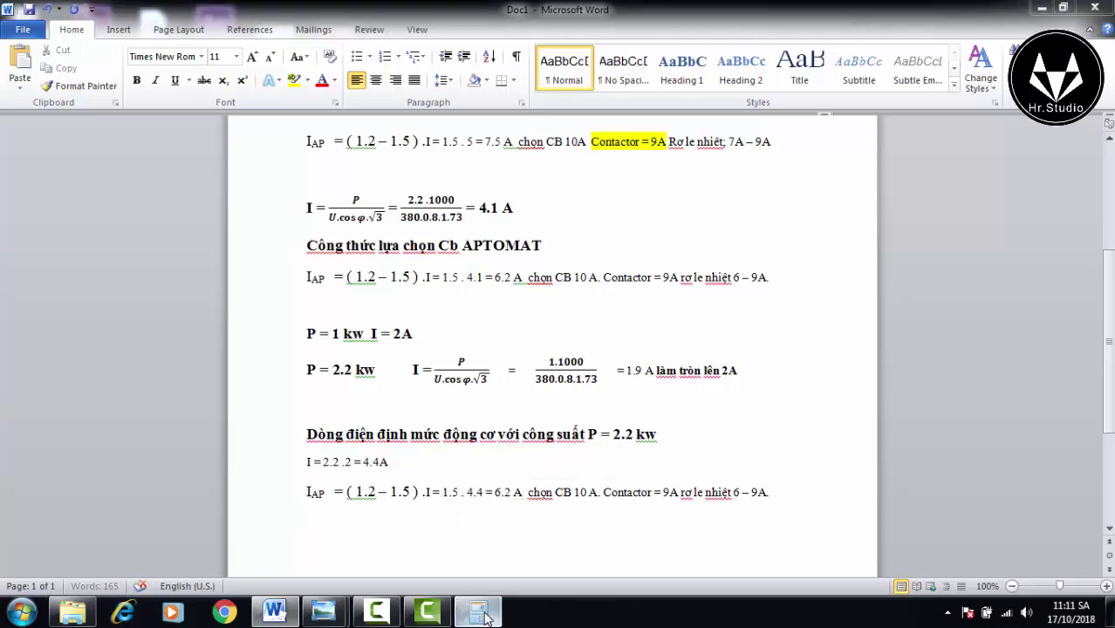
click(981, 284)
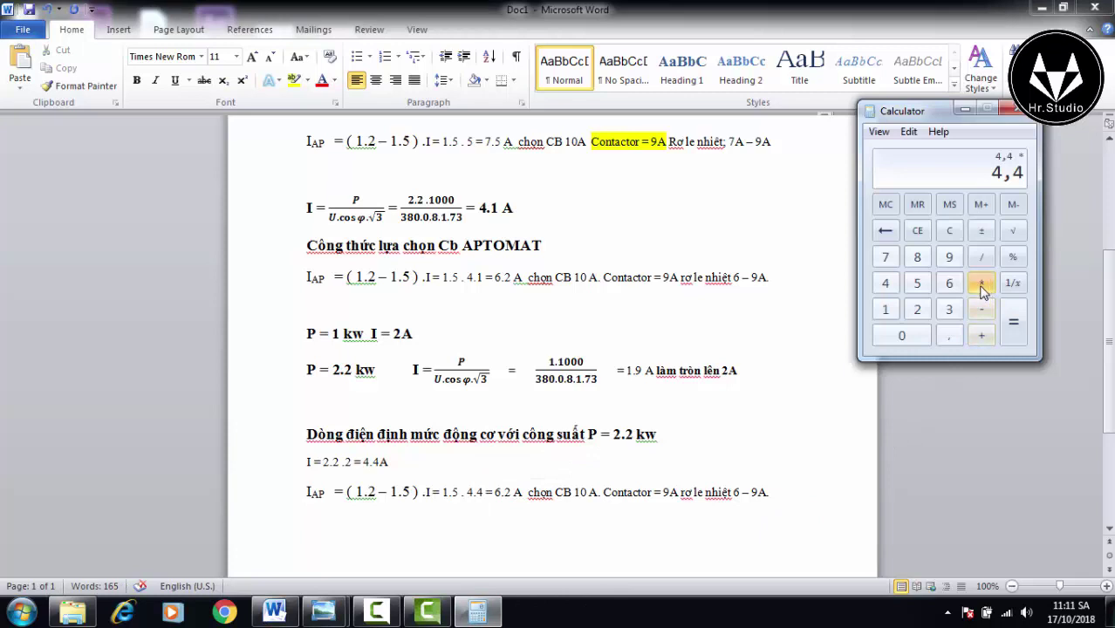
click(885, 309)
click(950, 335)
click(918, 283)
click(1014, 322)
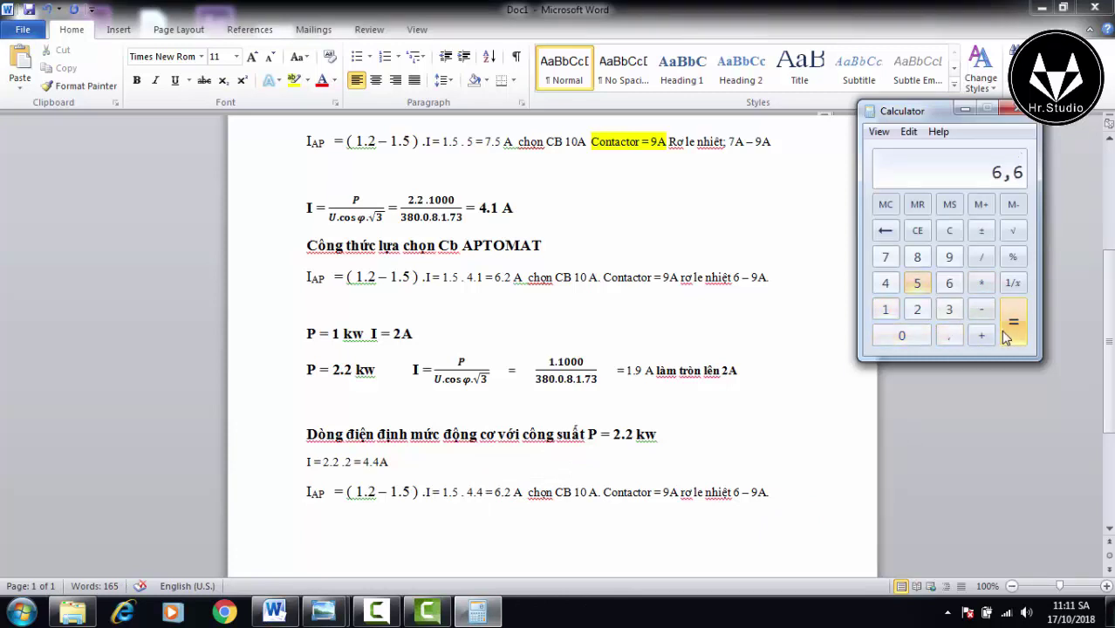
Replace the old 6.2 A result with 6.6 in the copied breaker line
click(515, 494)
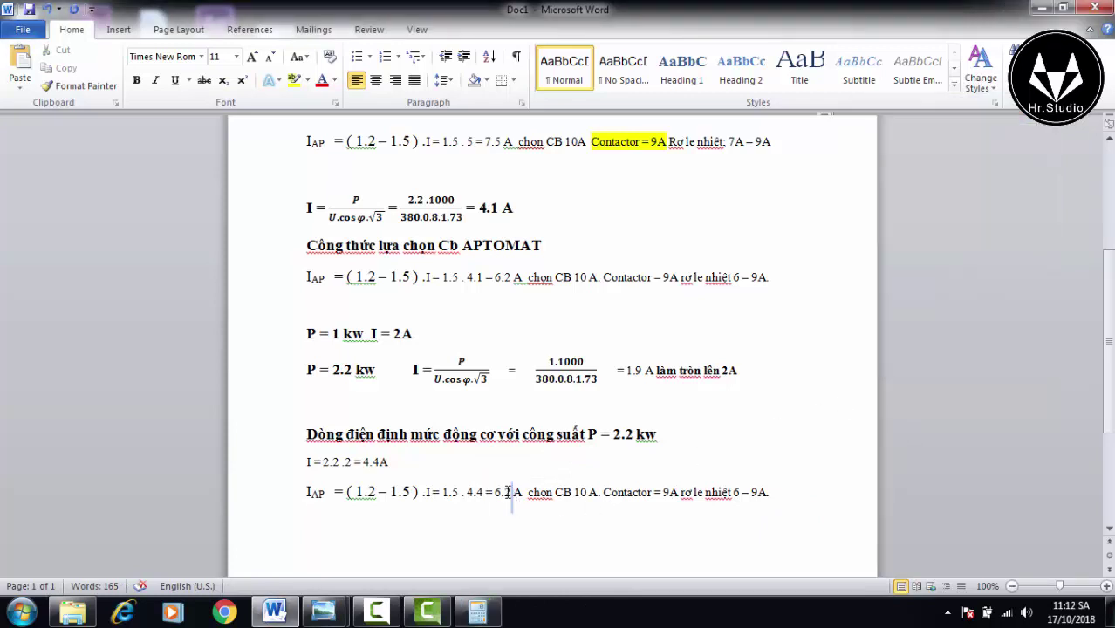
drag(515, 494, 495, 494)
text(6.6)
click(583, 531)
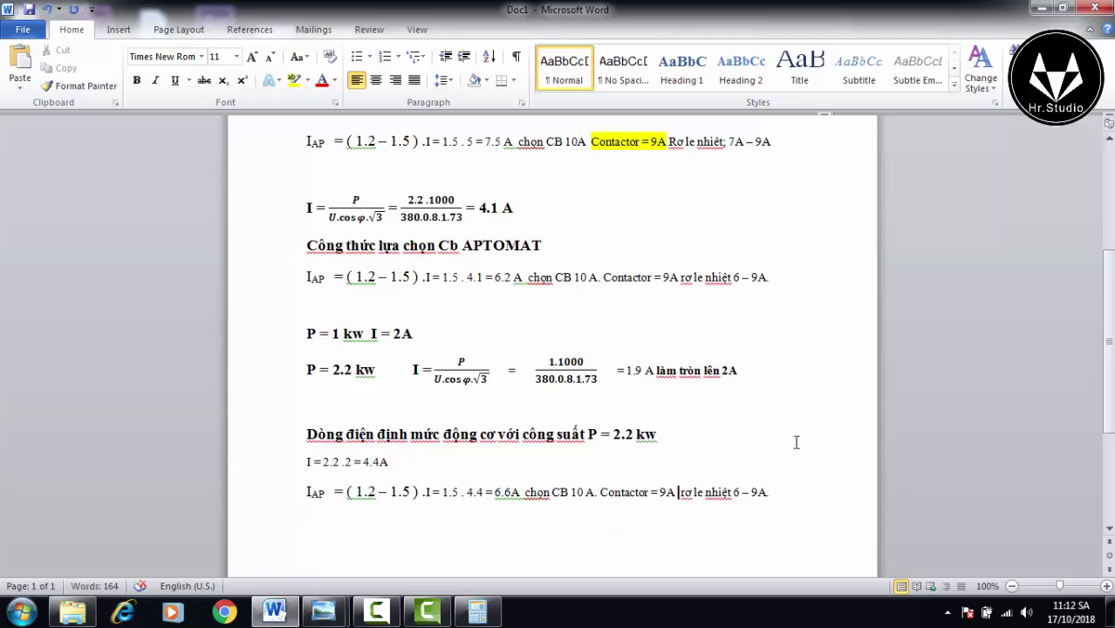
scroll(785, 436, up, 1)
scroll(593, 222, up, 4)
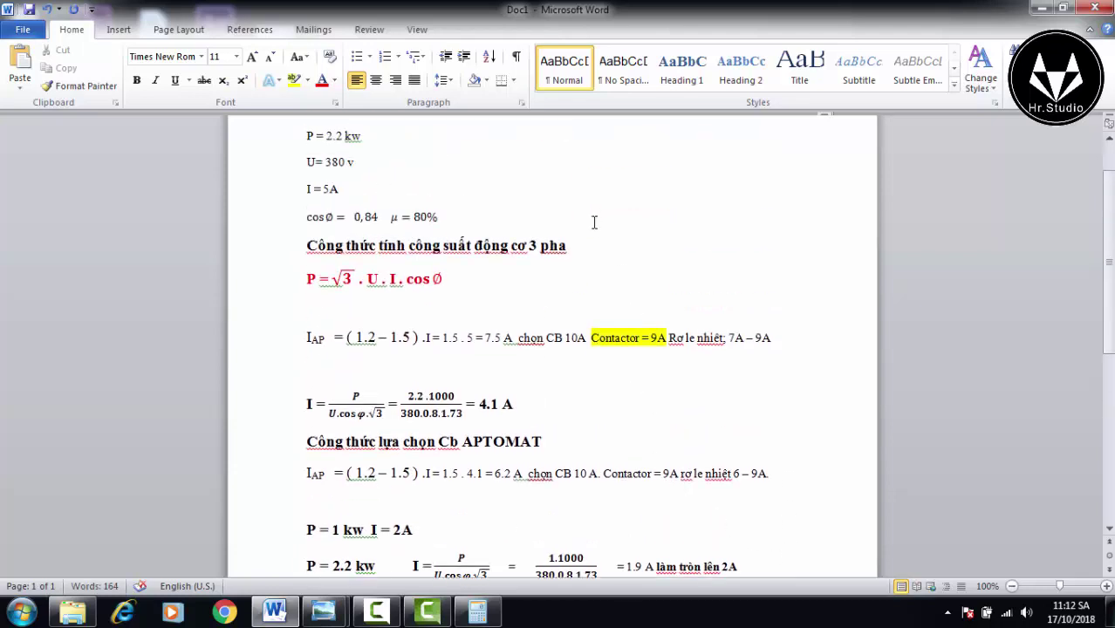
scroll(747, 210, down, 1)
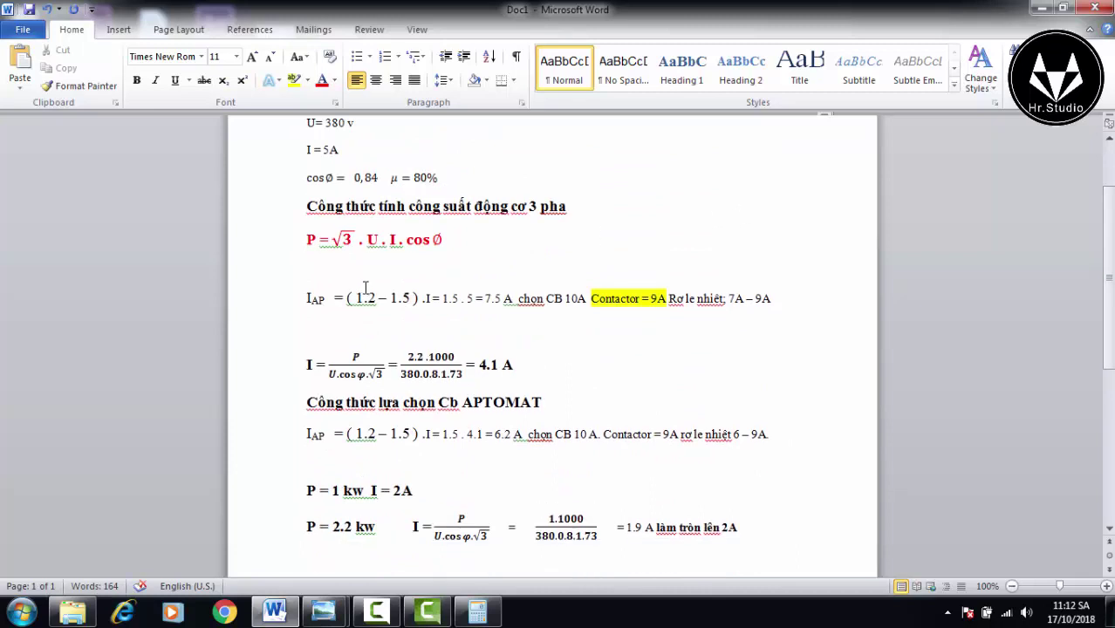
scroll(377, 286, down, 1)
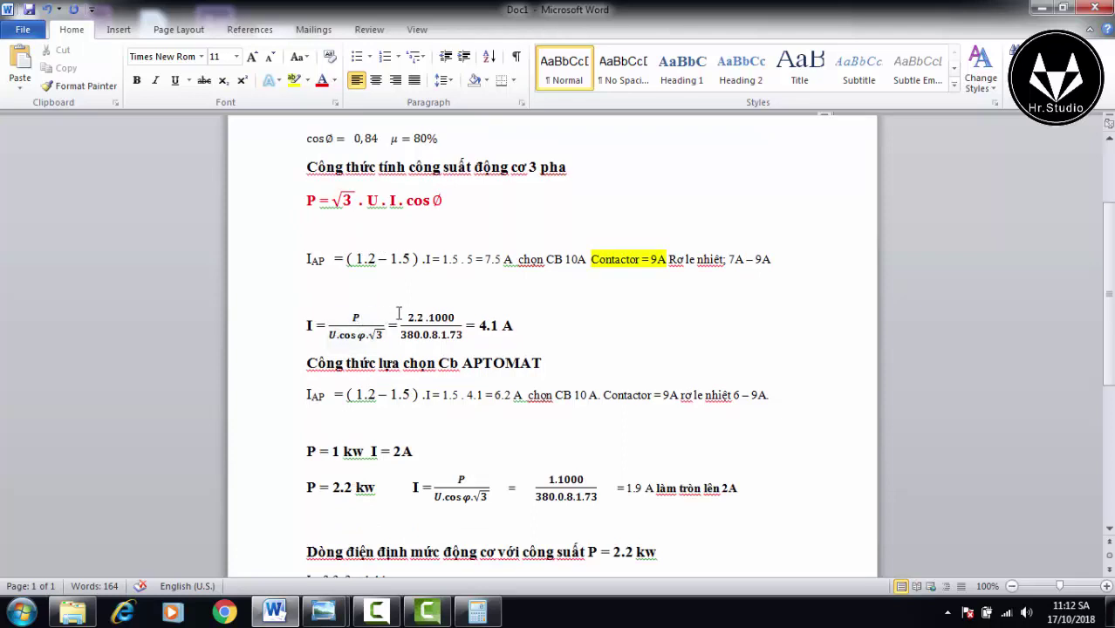
scroll(467, 299, down, 3)
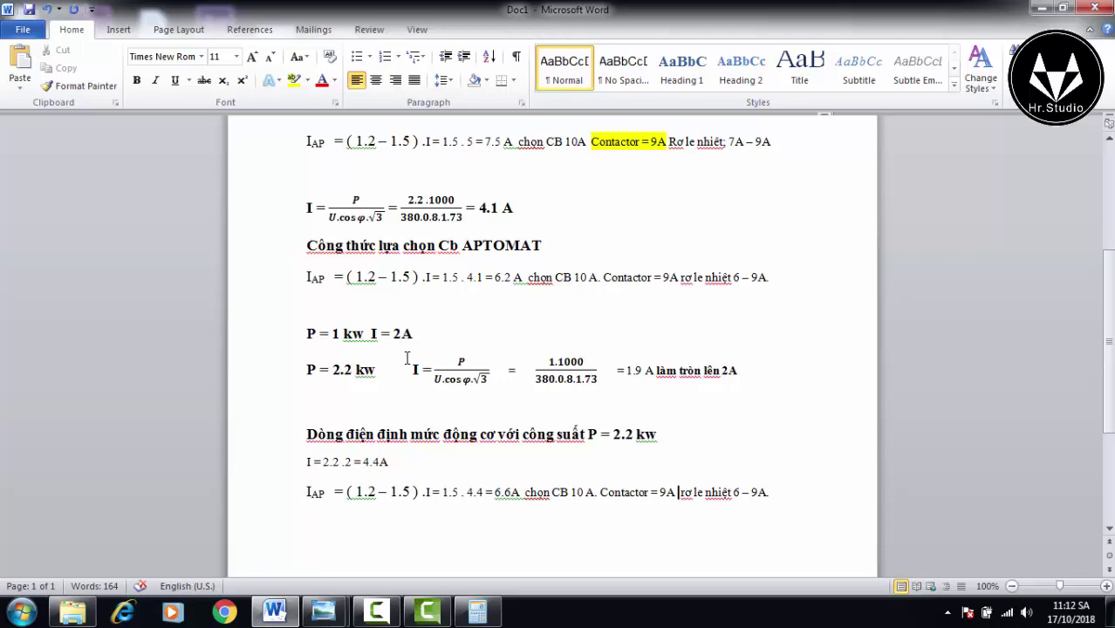
scroll(425, 356, up, 2)
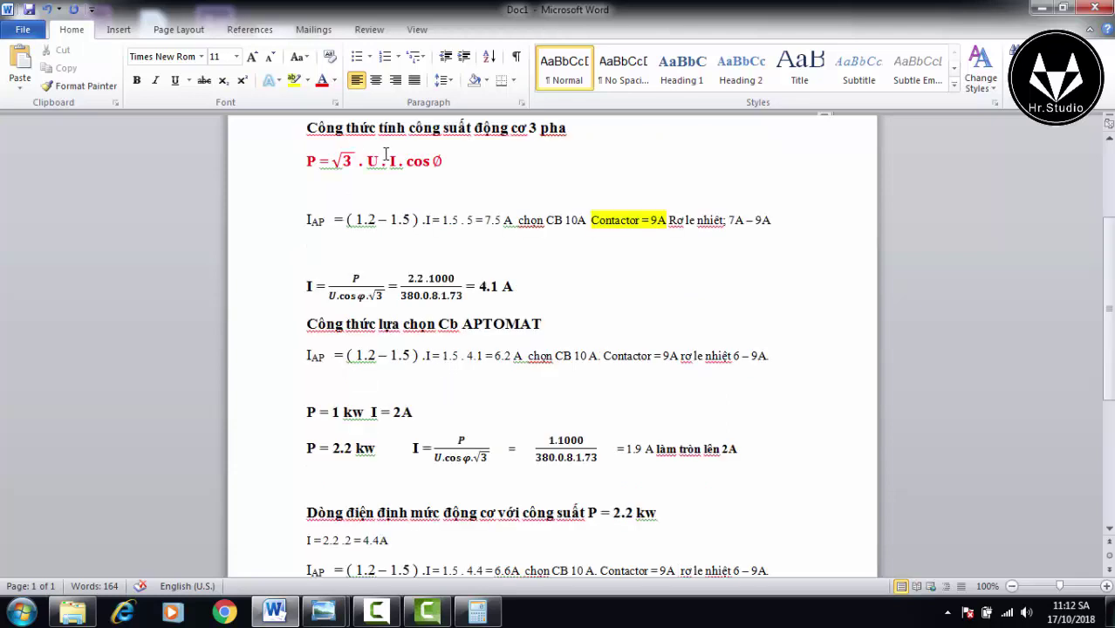
scroll(425, 270, up, 2)
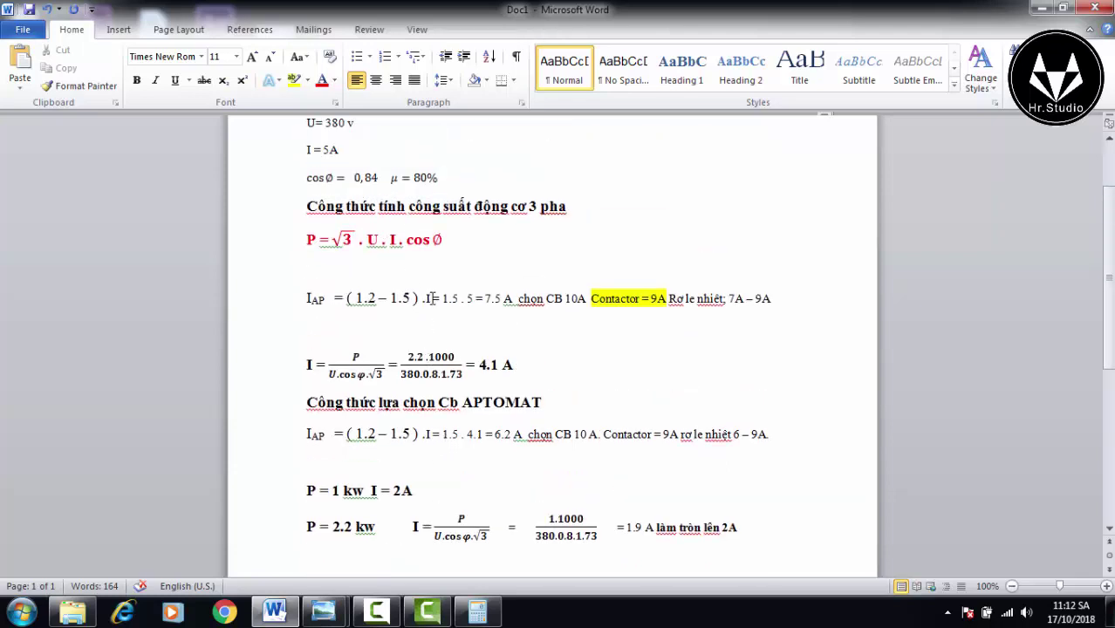
click(315, 192)
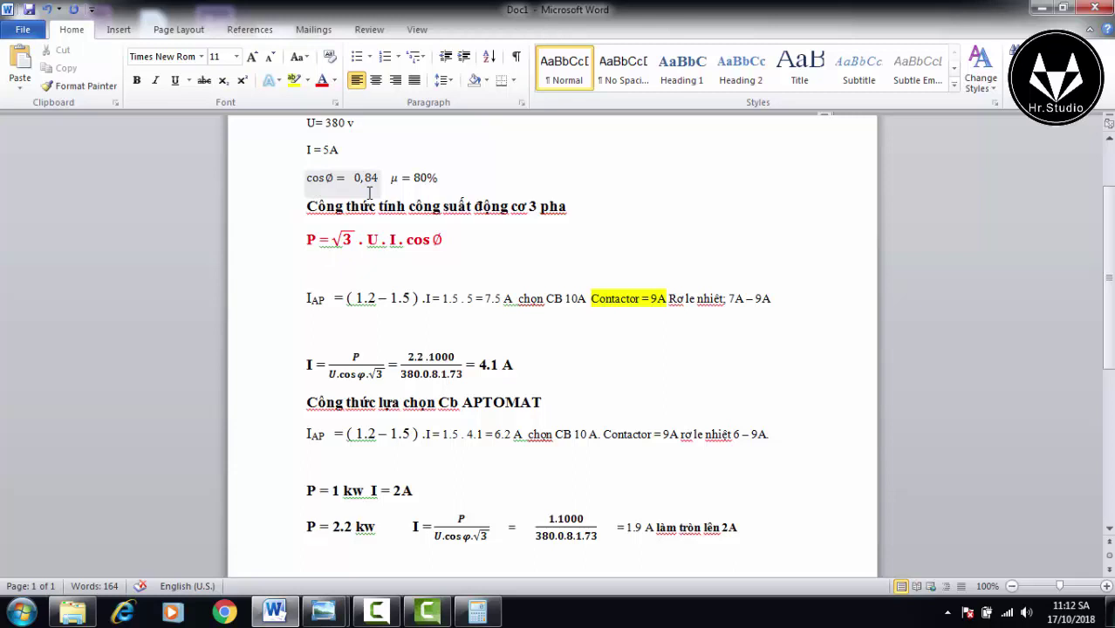
scroll(354, 236, up, 2)
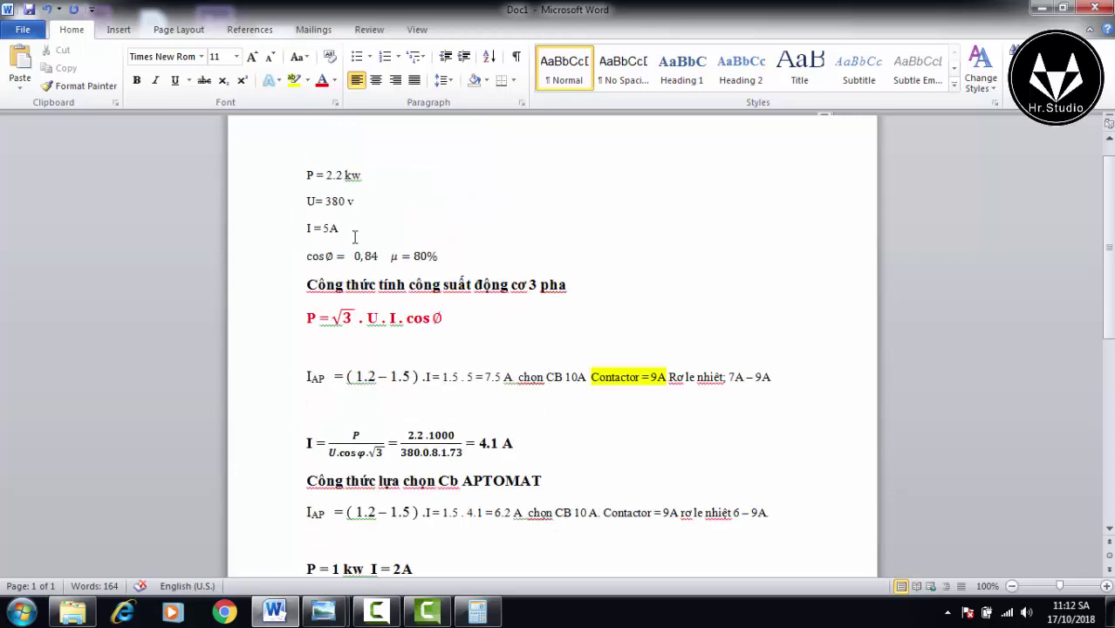
scroll(378, 312, down, 1)
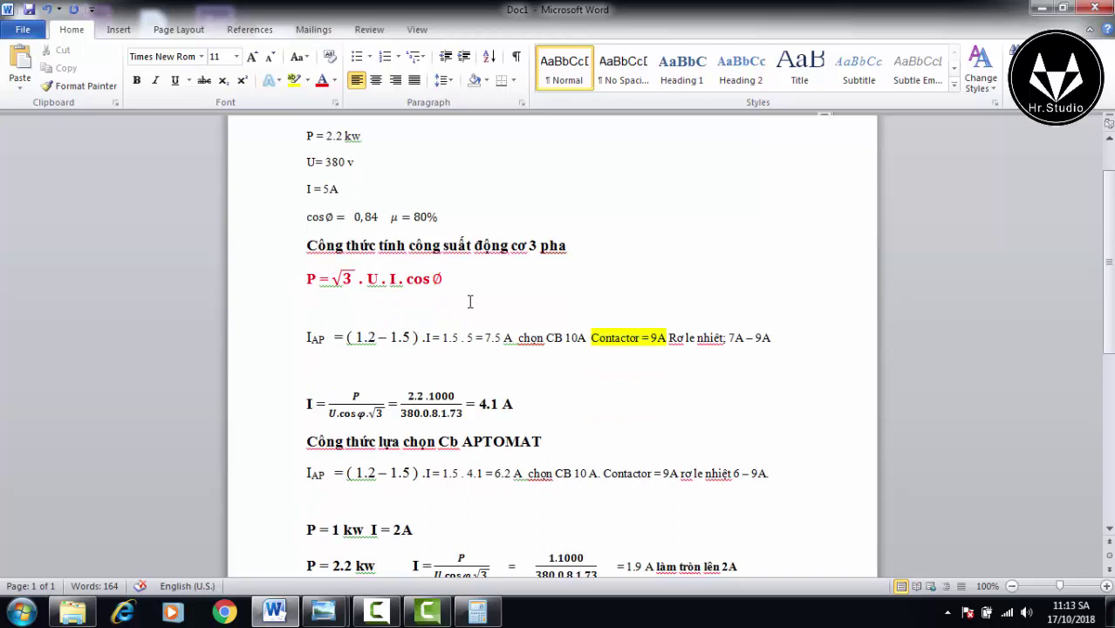
scroll(469, 301, down, 3)
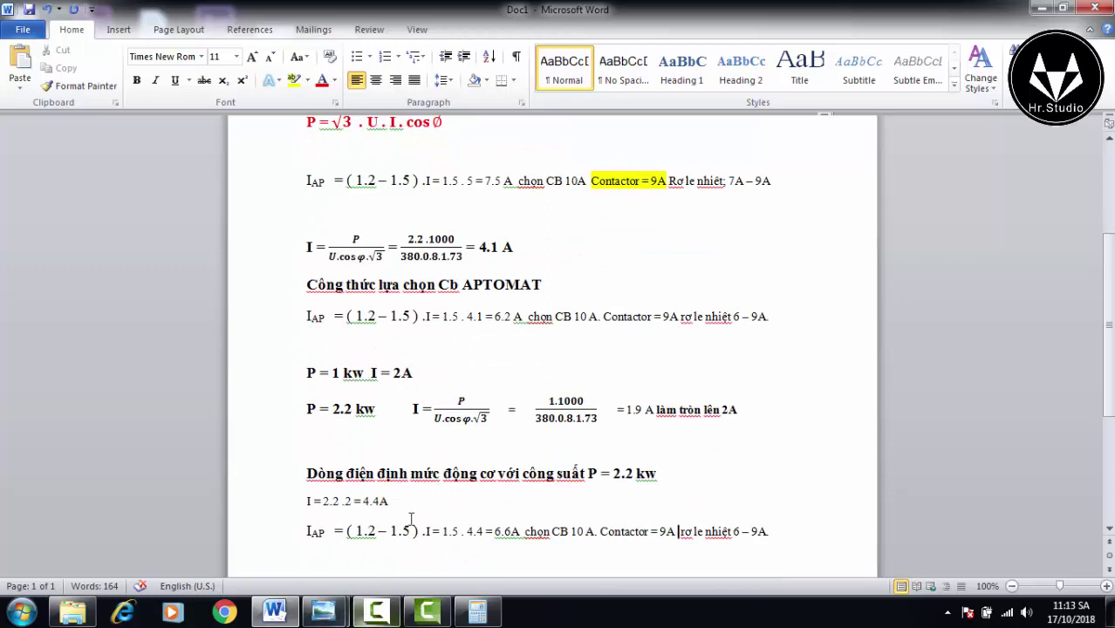
scroll(502, 403, down, 2)
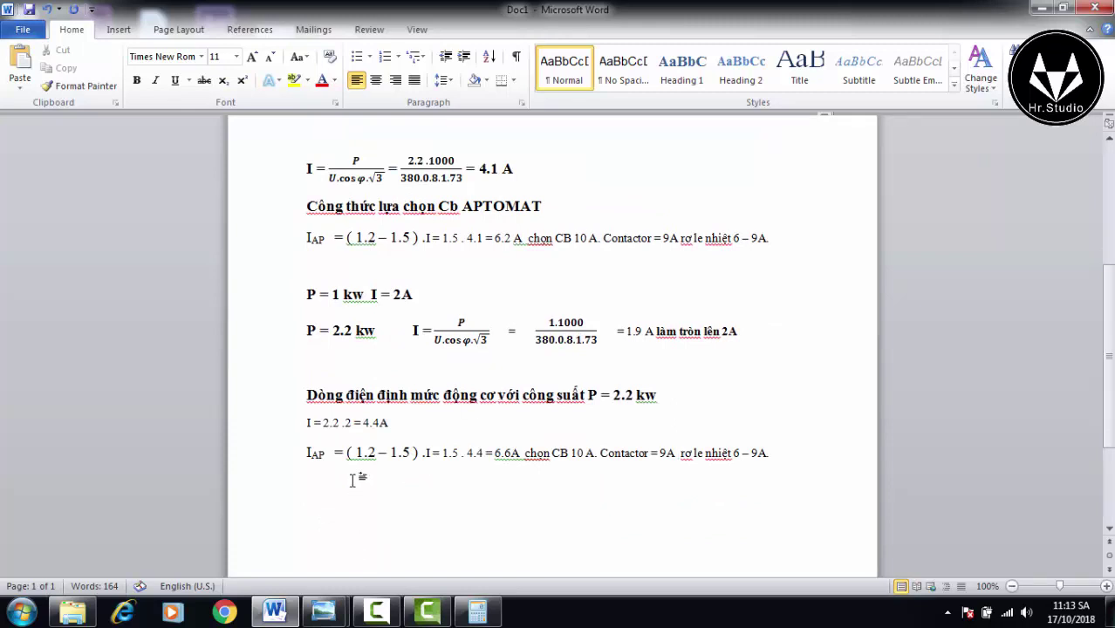
Copy the P = 2.2 kw label to the bottom line and change it to P = 10 kw
drag(384, 332, 307, 332)
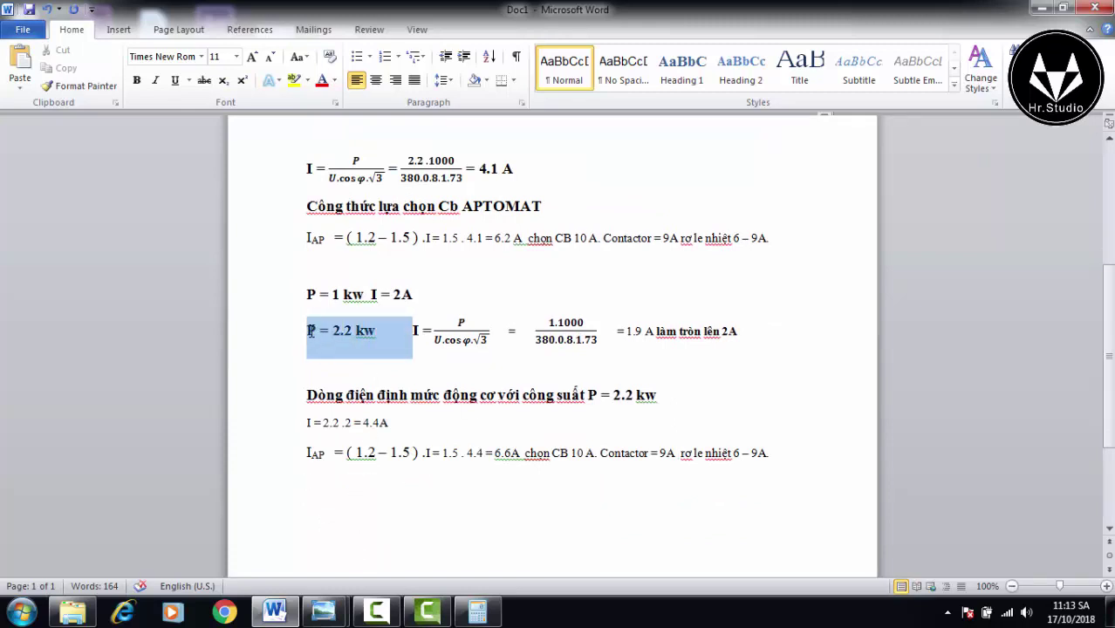
right_click(323, 337)
click(362, 92)
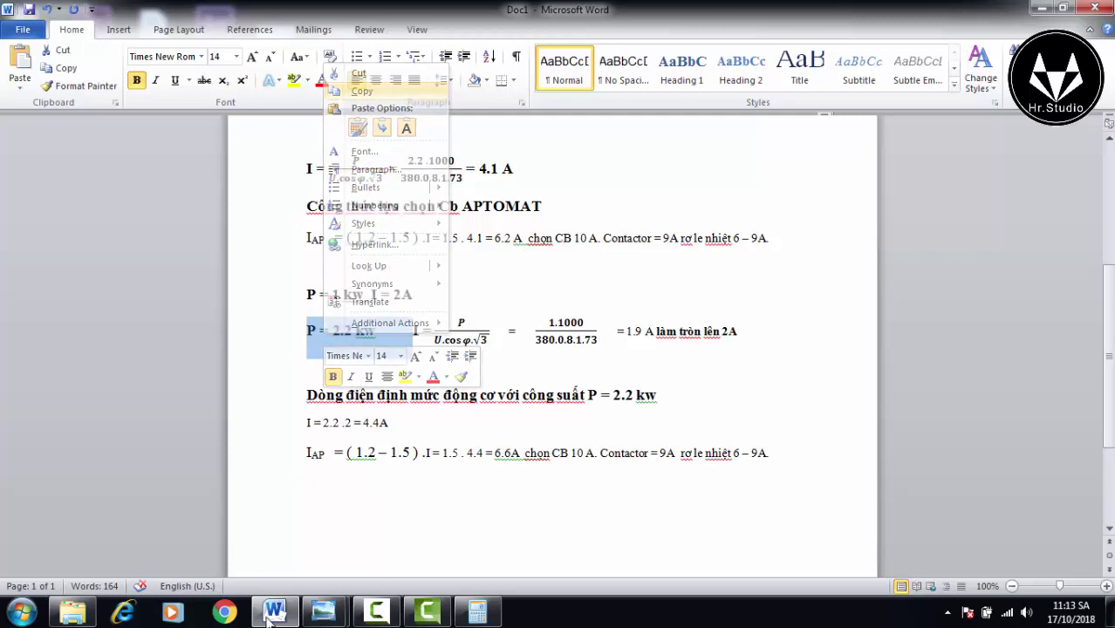
click(340, 509)
key(ctrl+v)
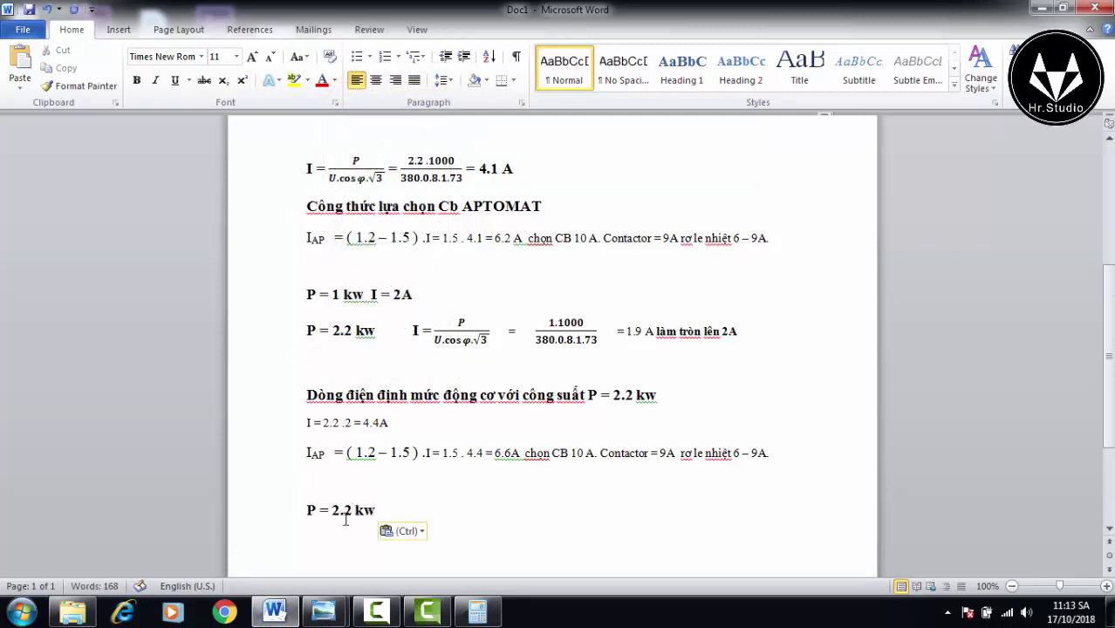
drag(355, 506, 330, 509)
key(BackSpace)
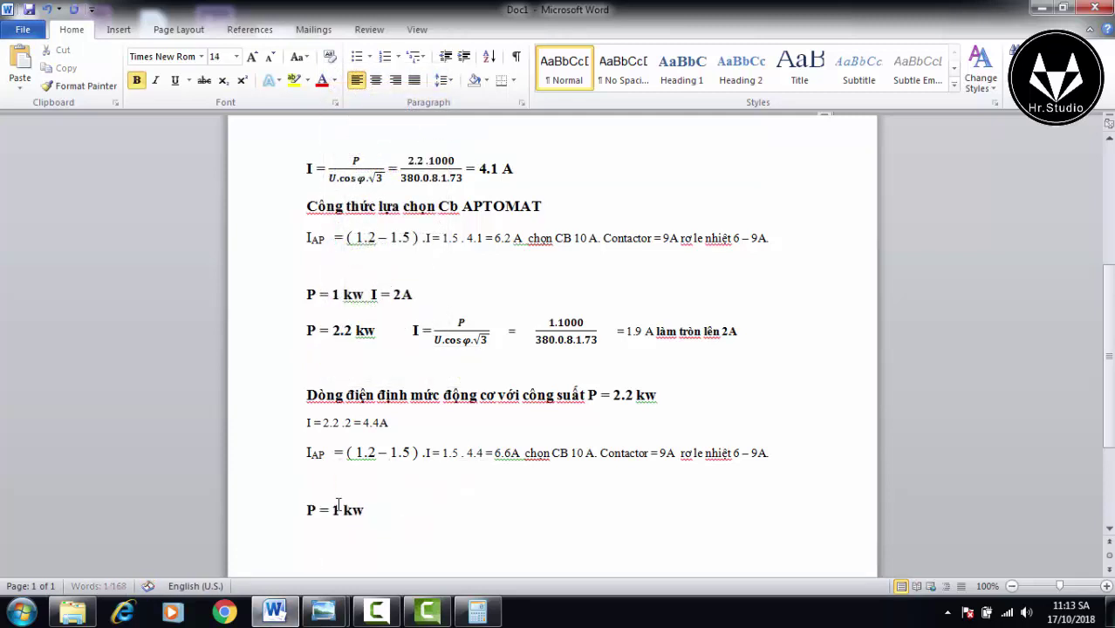
text(10)
double_click(410, 509)
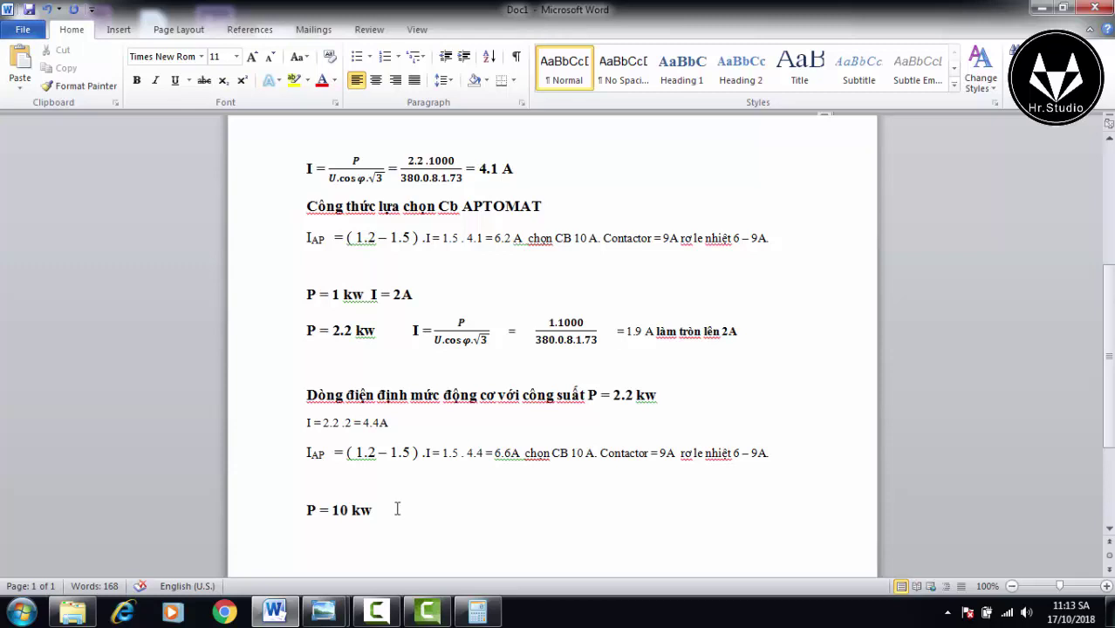
Check the 1.2 – 1.5 multiplier and 4.1 A formula, then add 10.2 = 20A after P = 10 kw
scroll(363, 448, up, 3)
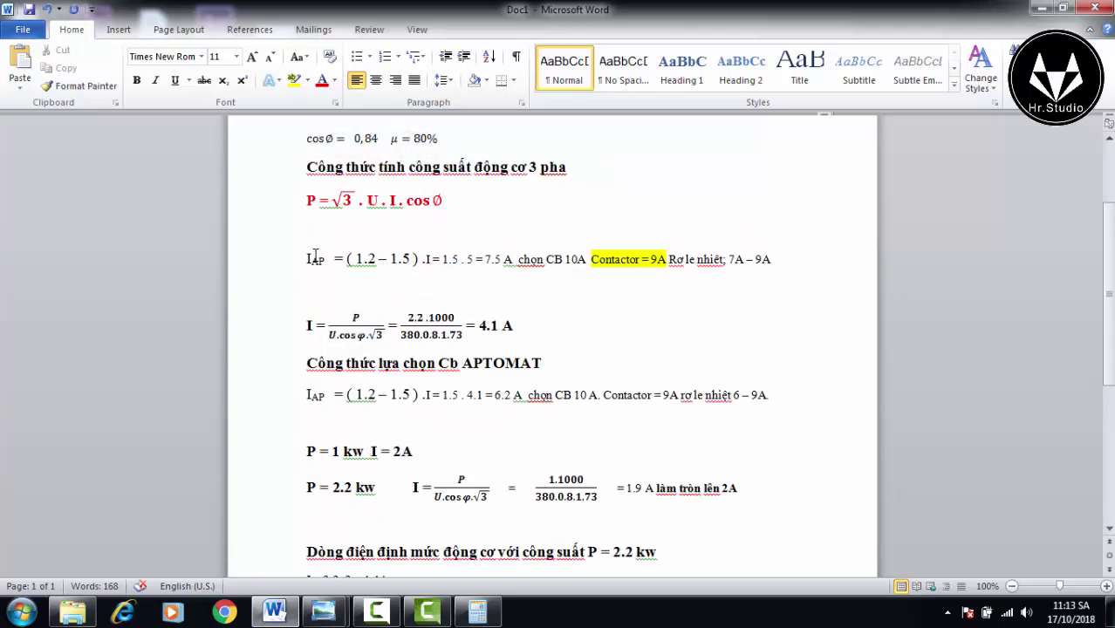
drag(356, 259, 412, 259)
click(353, 293)
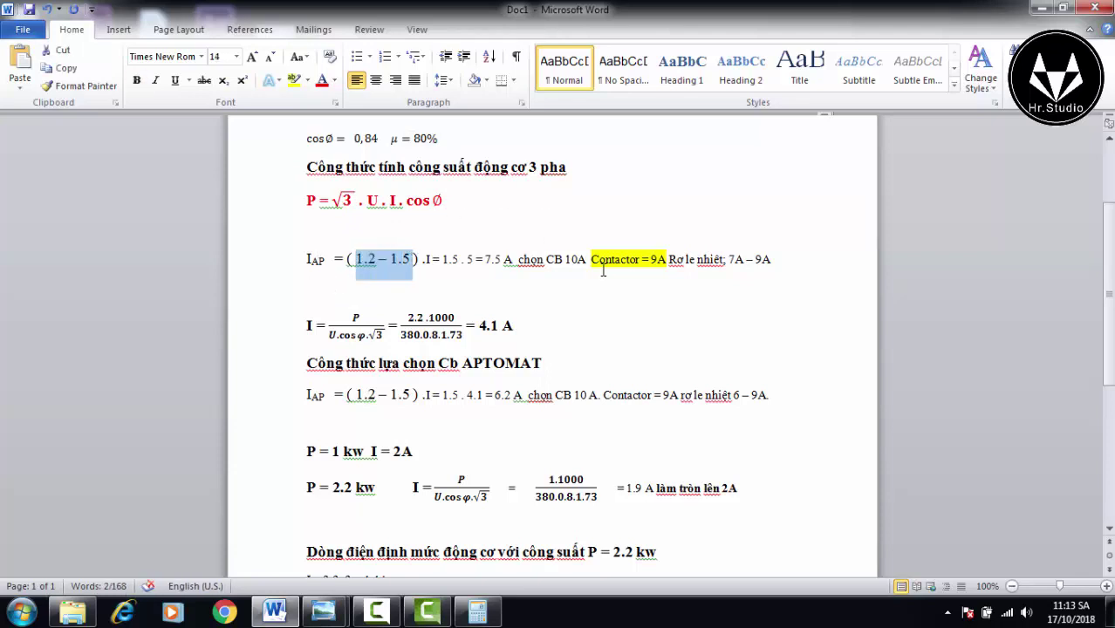
scroll(615, 270, down, 2)
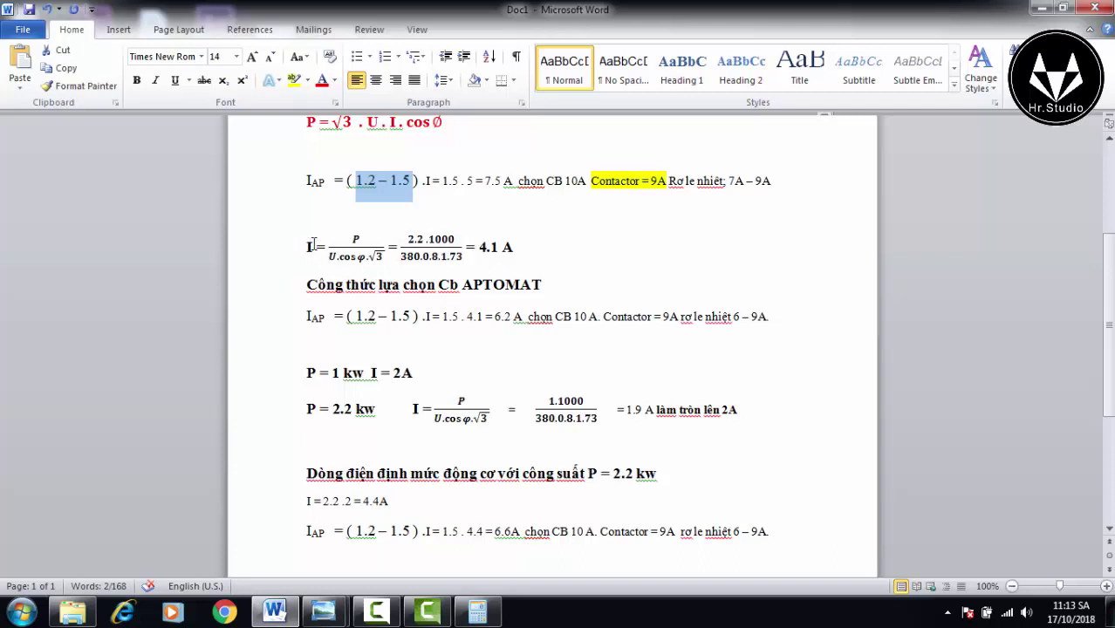
drag(312, 245, 304, 245)
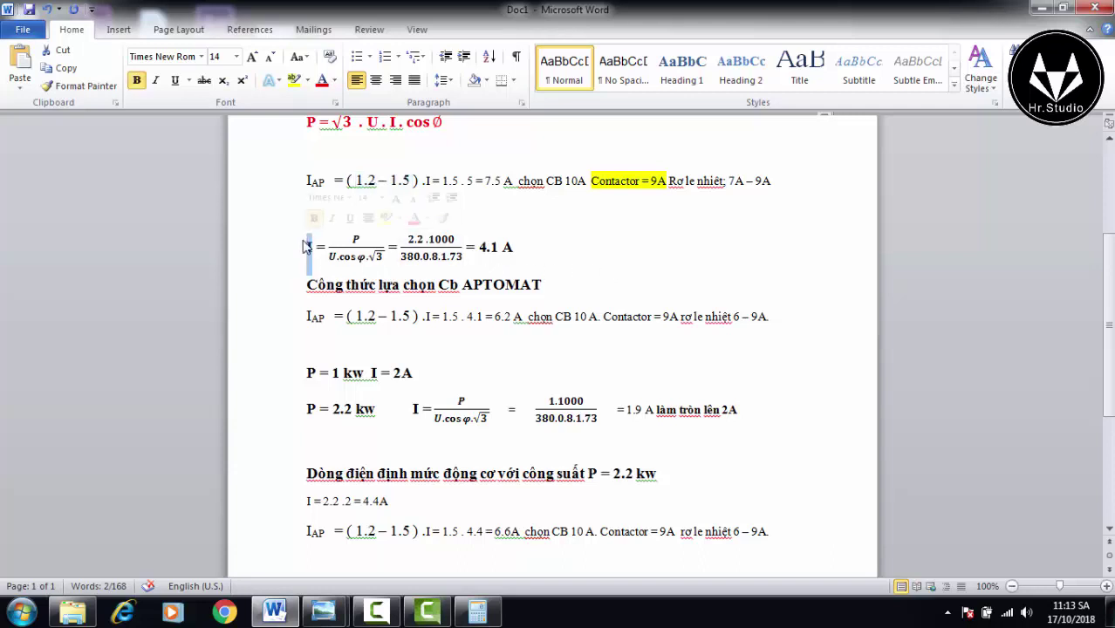
click(366, 239)
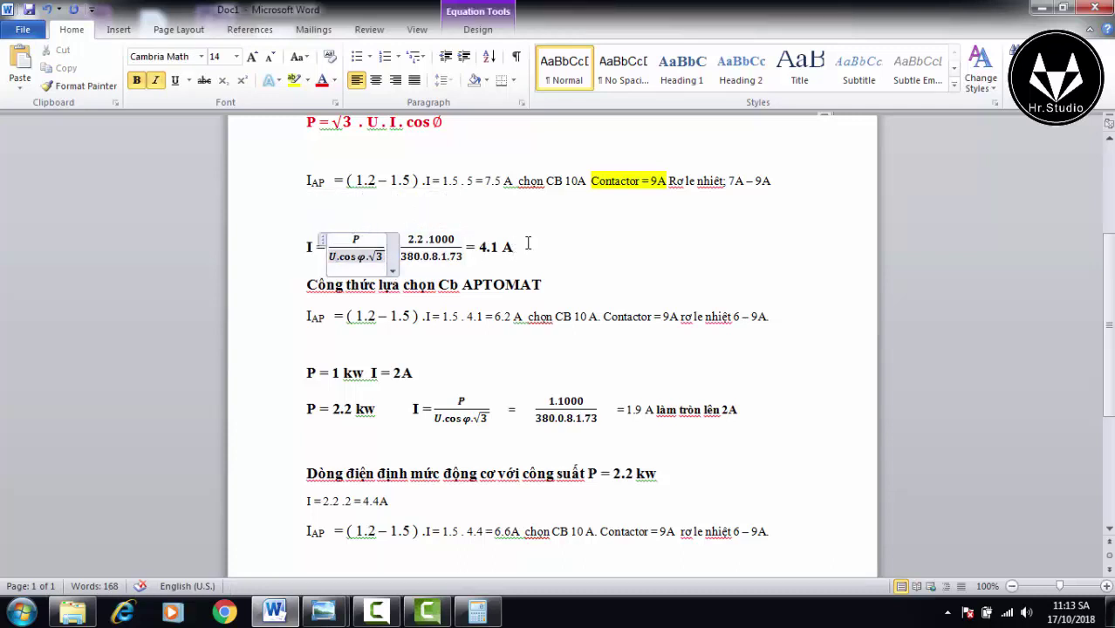
scroll(492, 516, down, 2)
scroll(493, 516, down, 4)
click(425, 341)
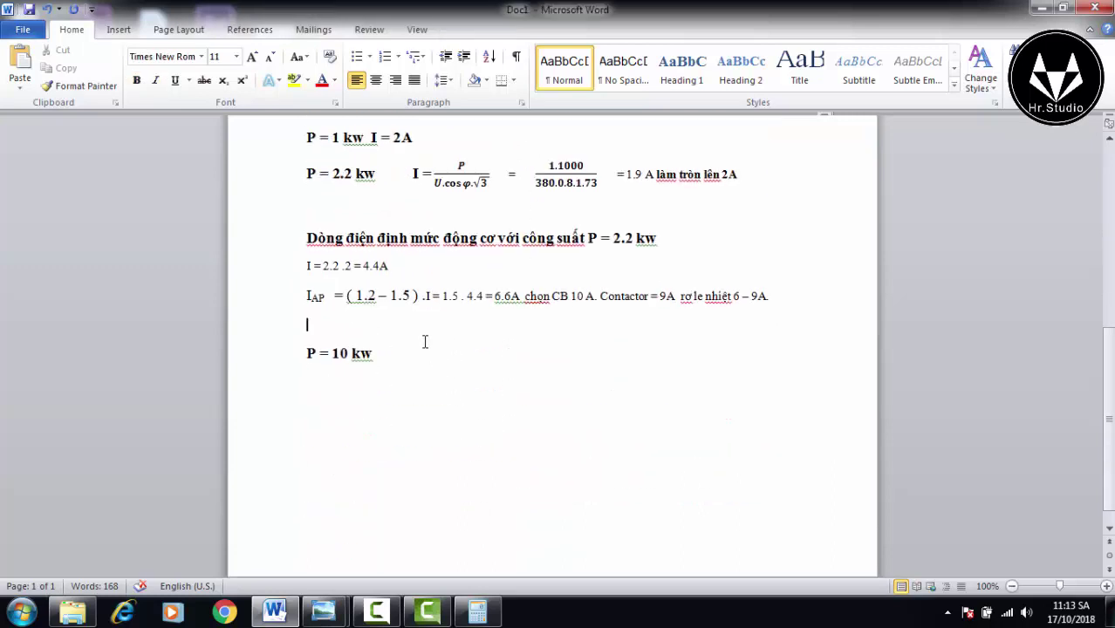
click(421, 358)
text(10.2 )
text(= 20)
text(A)
Paste the IAP = (1.2 – 1.5) formula on its own line below 10 kw, with current 20
drag(305, 296, 420, 298)
right_click(413, 301)
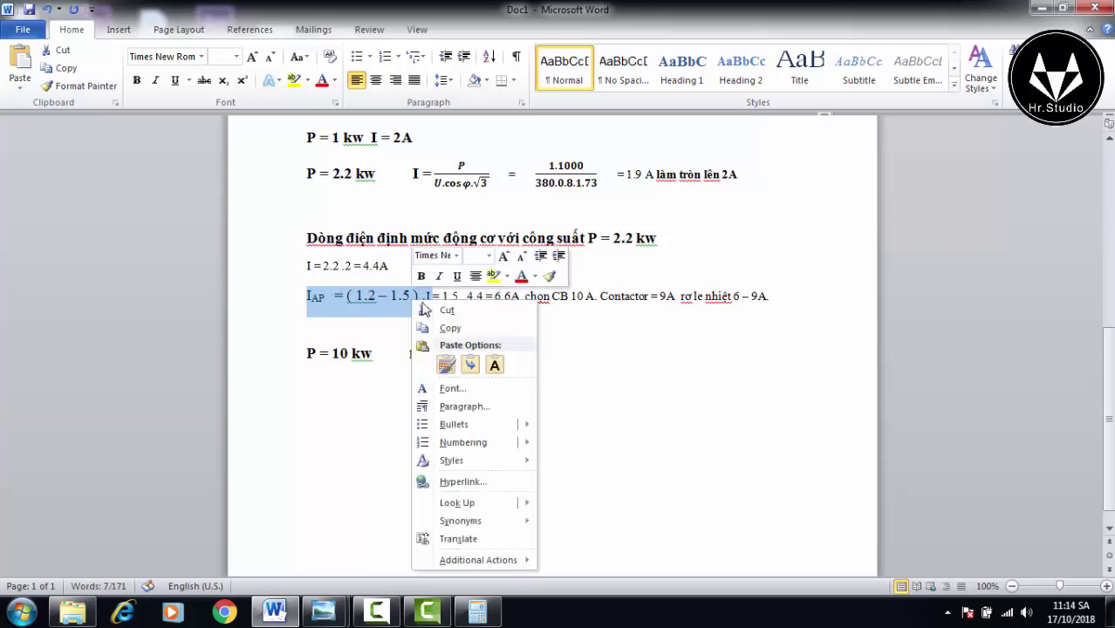
click(476, 328)
click(523, 354)
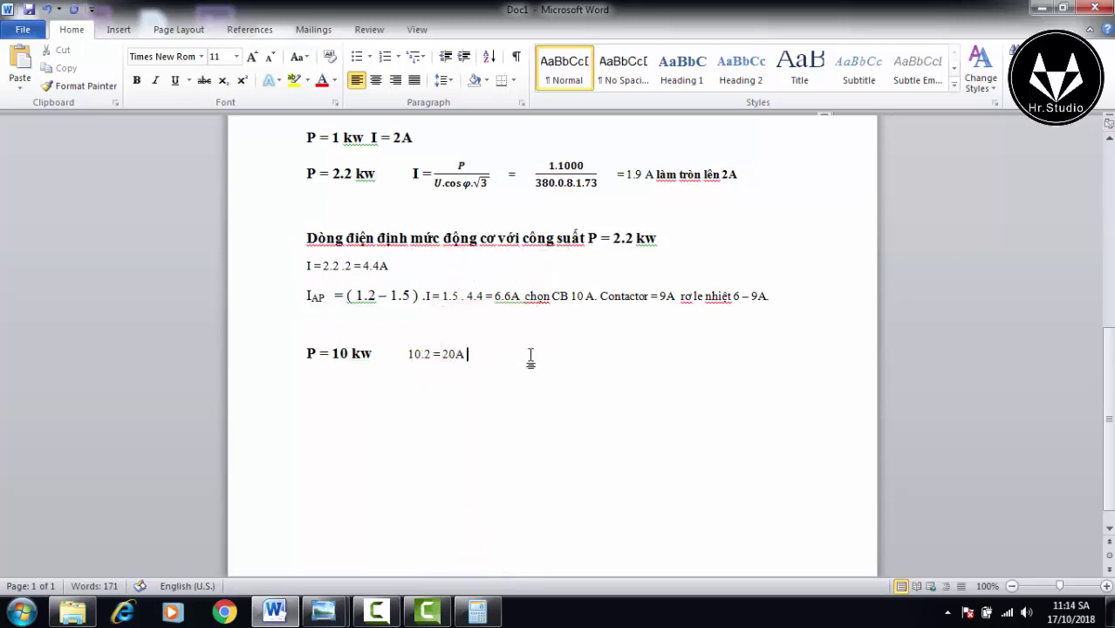
key(ctrl+v)
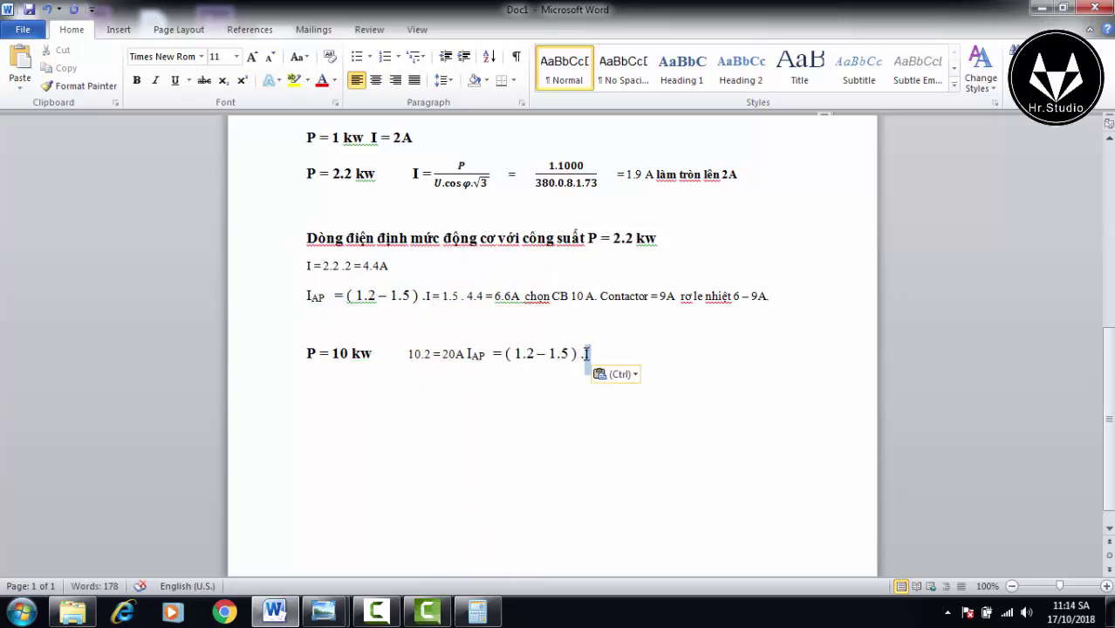
double_click(586, 353)
text(20)
click(466, 355)
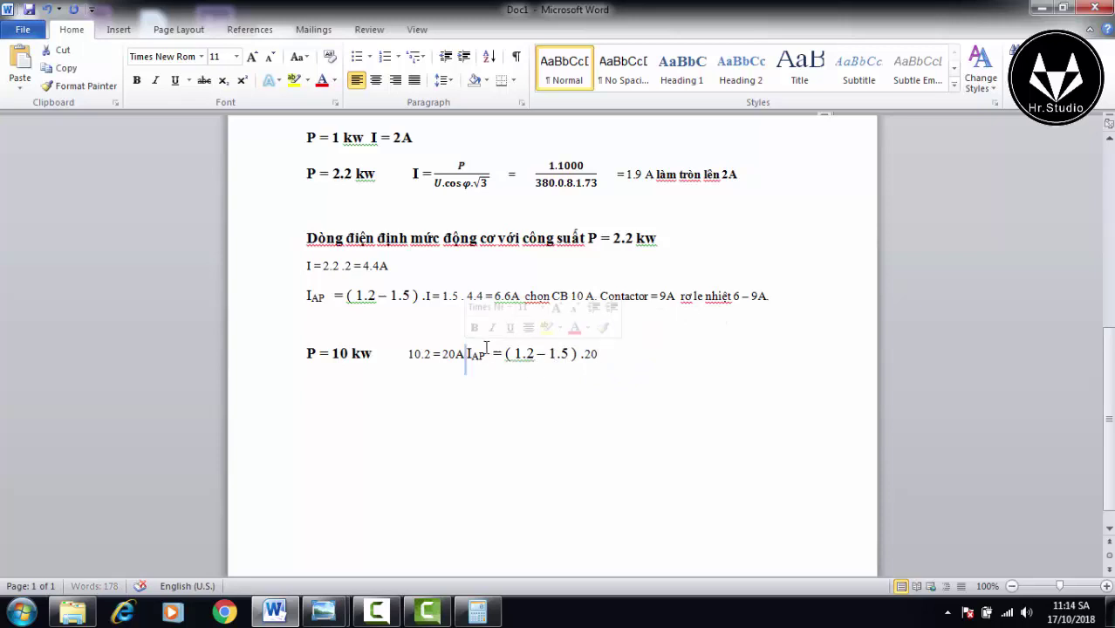
key(Return)
click(486, 384)
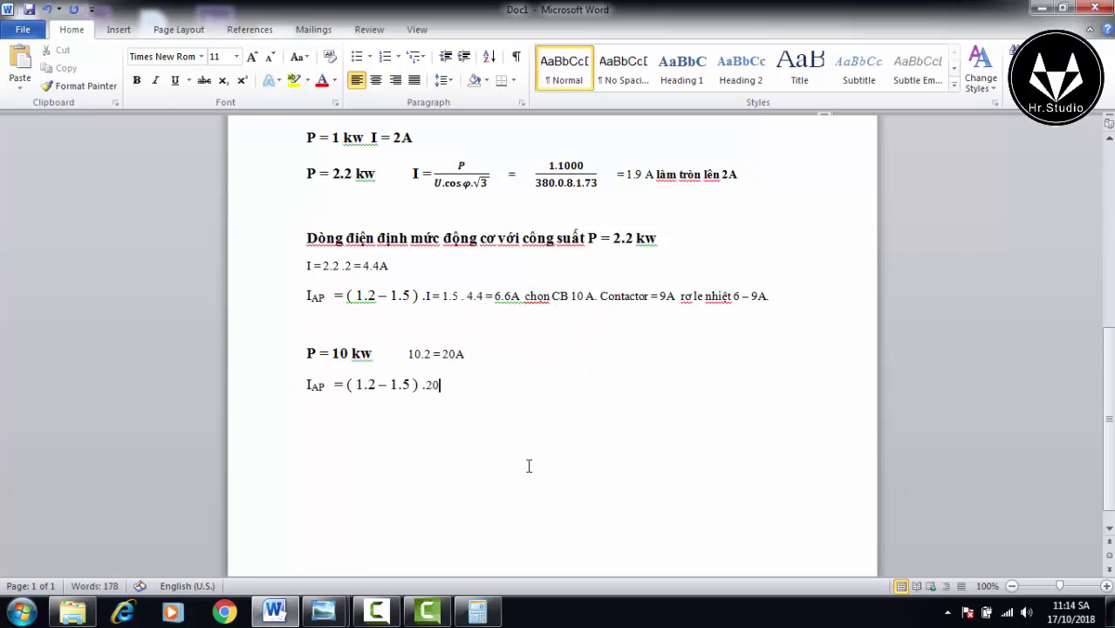
Compute 20 × 1.5 = 30 in Calculator and append = 30 to the IAP line
key(alt+Tab)
click(918, 309)
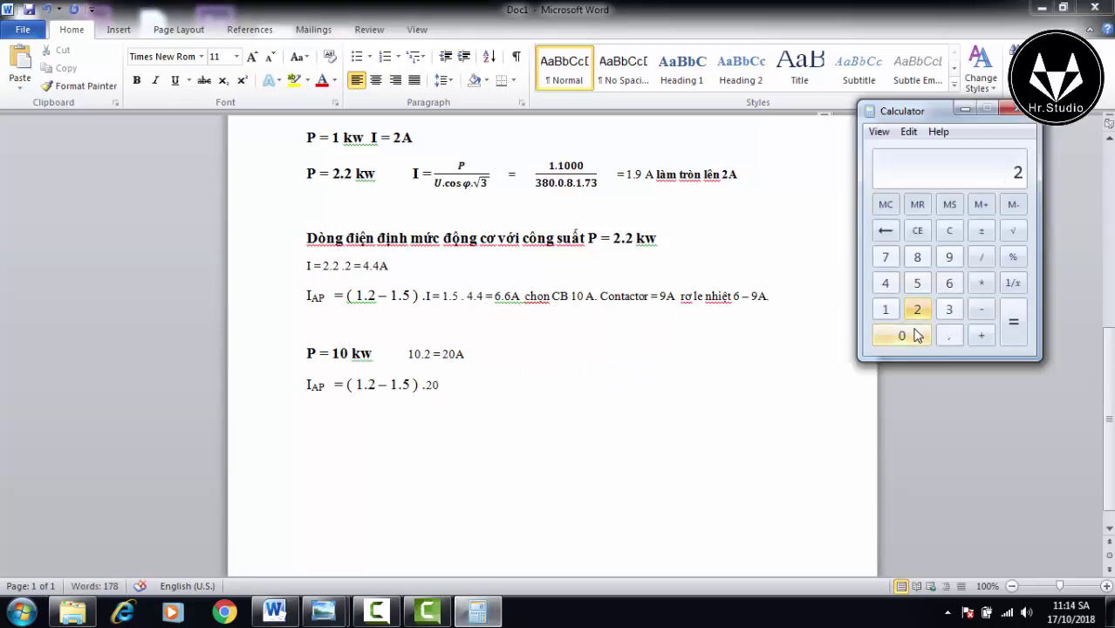
click(902, 335)
click(981, 283)
click(885, 309)
click(950, 335)
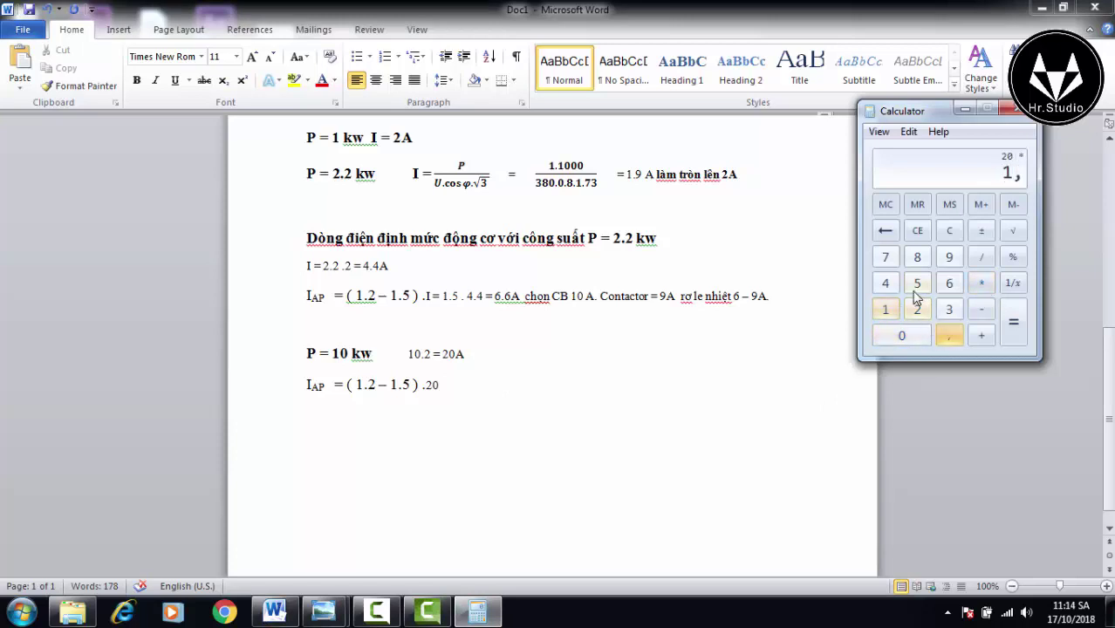
click(917, 282)
click(1012, 329)
click(489, 393)
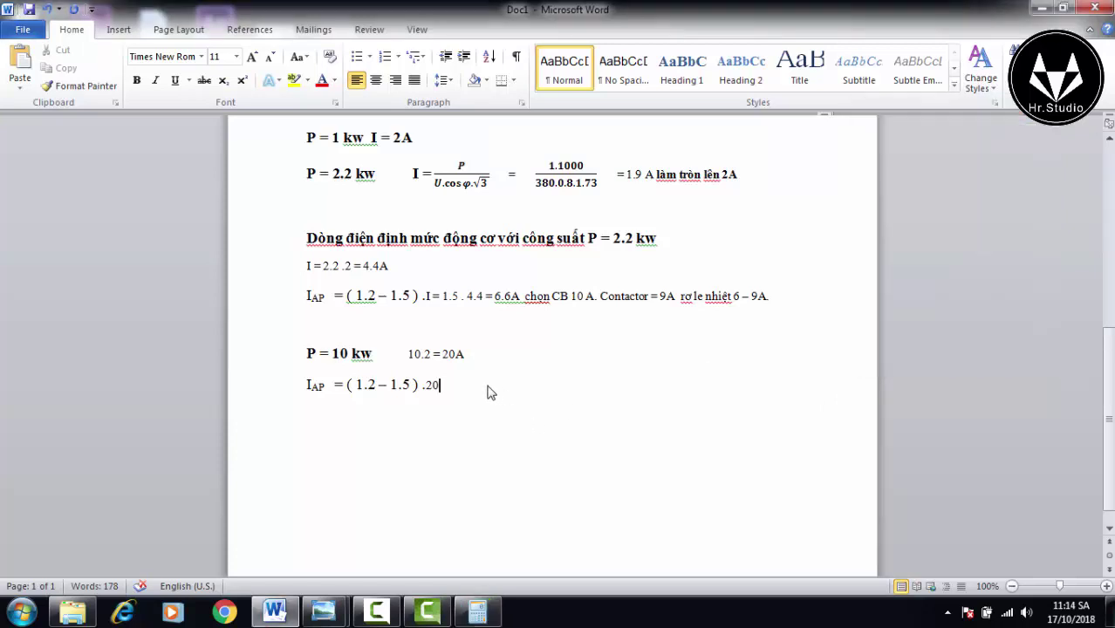
text(= 3)
text(0)
drag(332, 354, 407, 356)
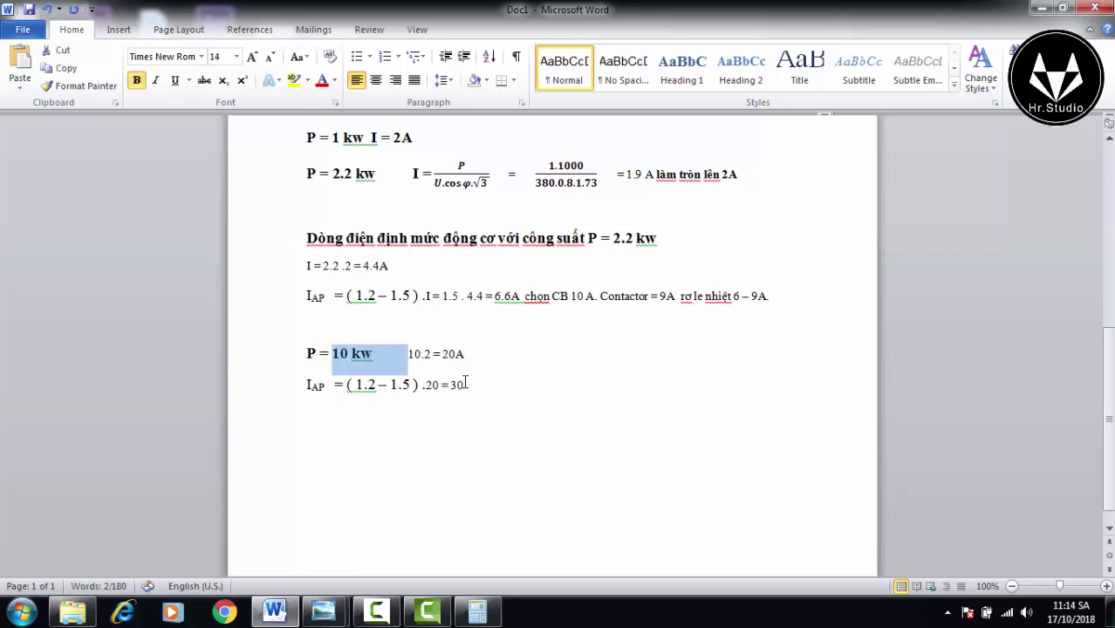
Append CB=30A and Contactor = 25A to the end of the 10 kw IAP line
click(498, 375)
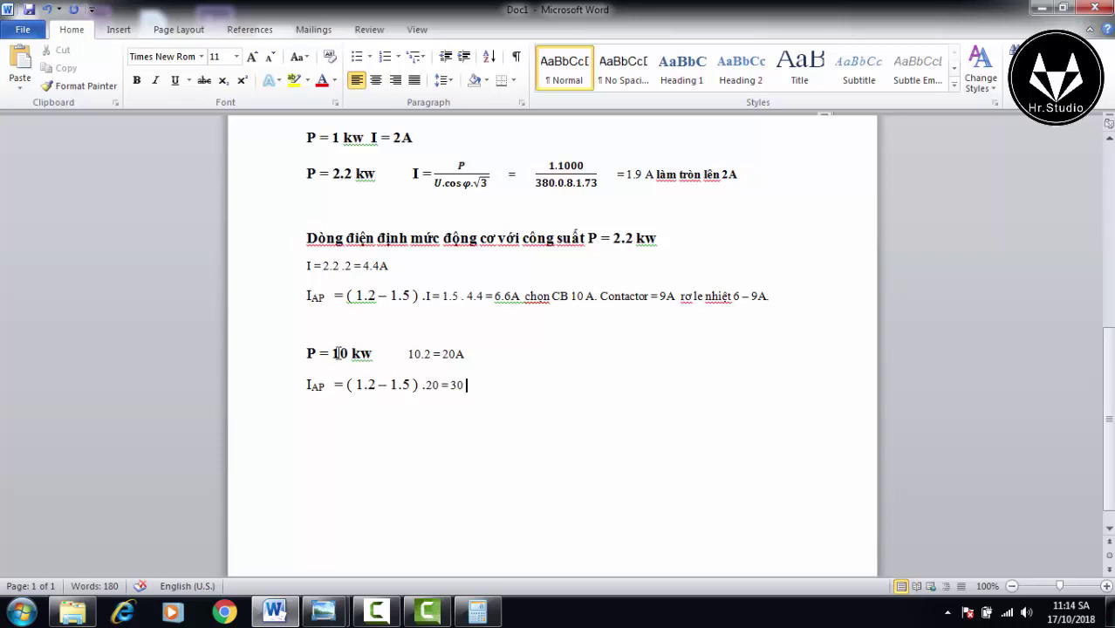
drag(307, 354, 352, 354)
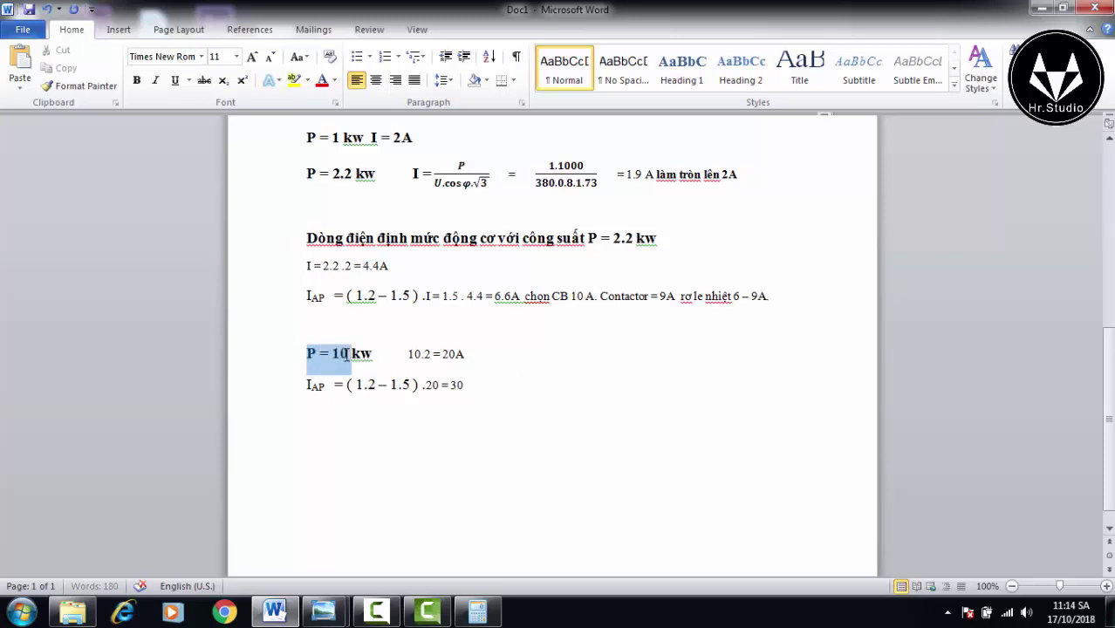
click(488, 384)
text(Cb)
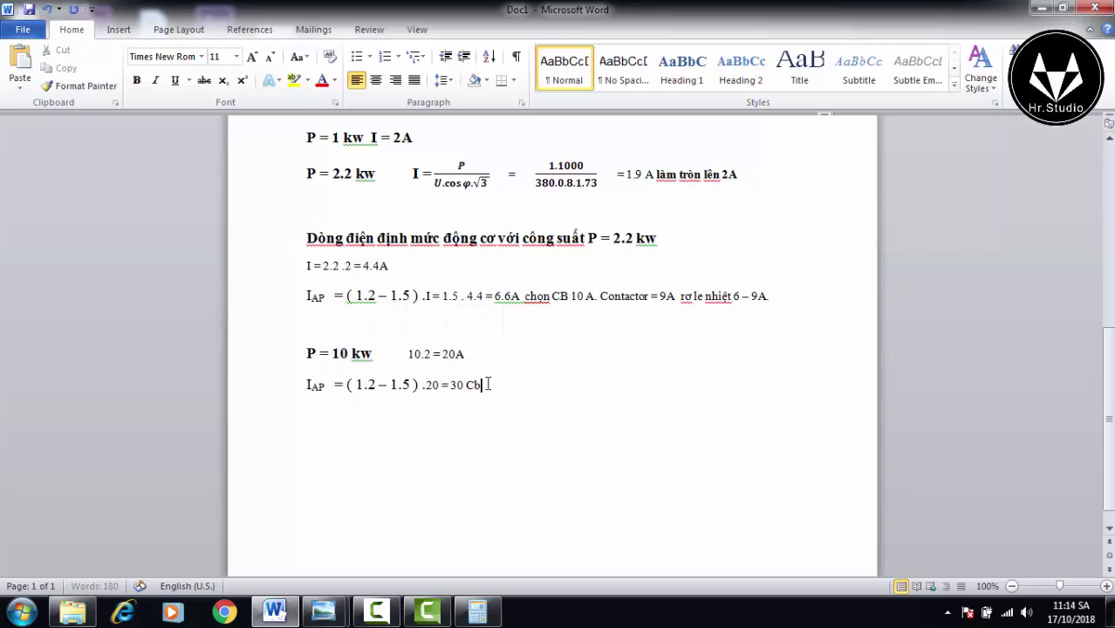
text( =3)
text(0)
key(BackSpace)
key(BackSpace)
key(BackSpace)
text(B)
text(=30A)
text( Contac)
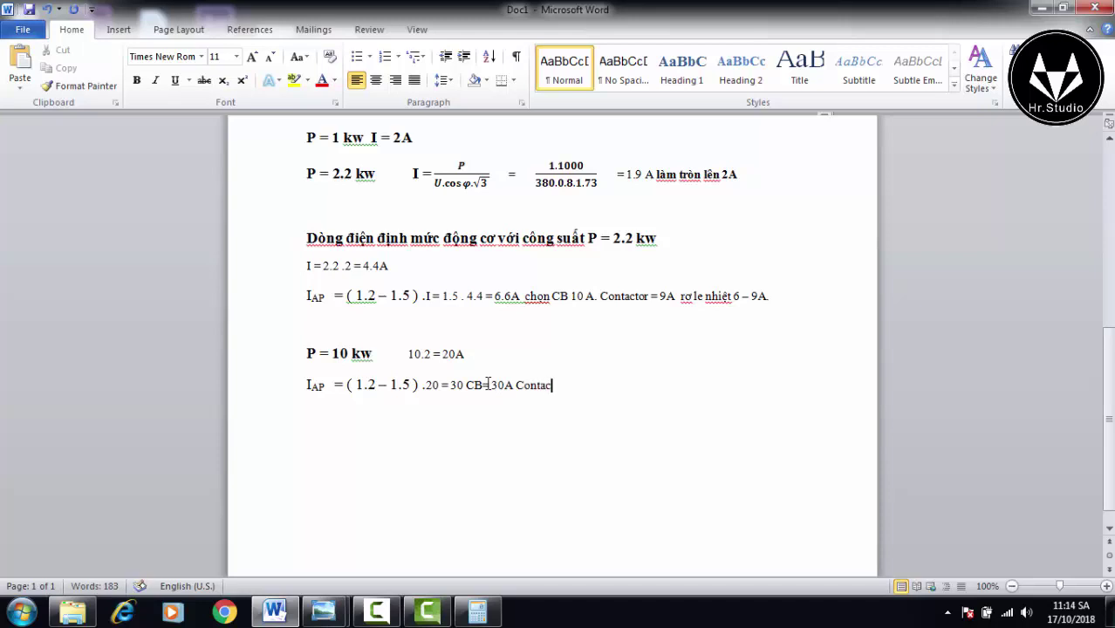
text(to)
text(r =)
text( 25A)
text( row)
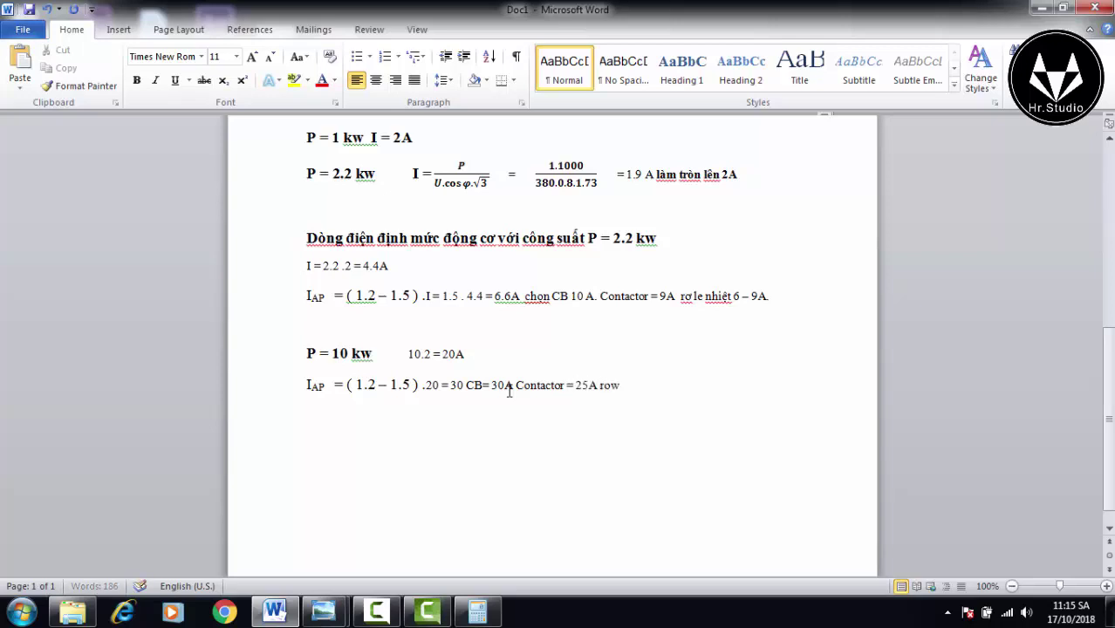
key(BackSpace)
key(BackSpace)
key(BackSpace)
text(ow)
key(BackSpace)
key(BackSpace)
key(BackSpace)
Switch to Vietnamese input and add the thermal relay range rơle nhiệt 20 – 25A
click(950, 613)
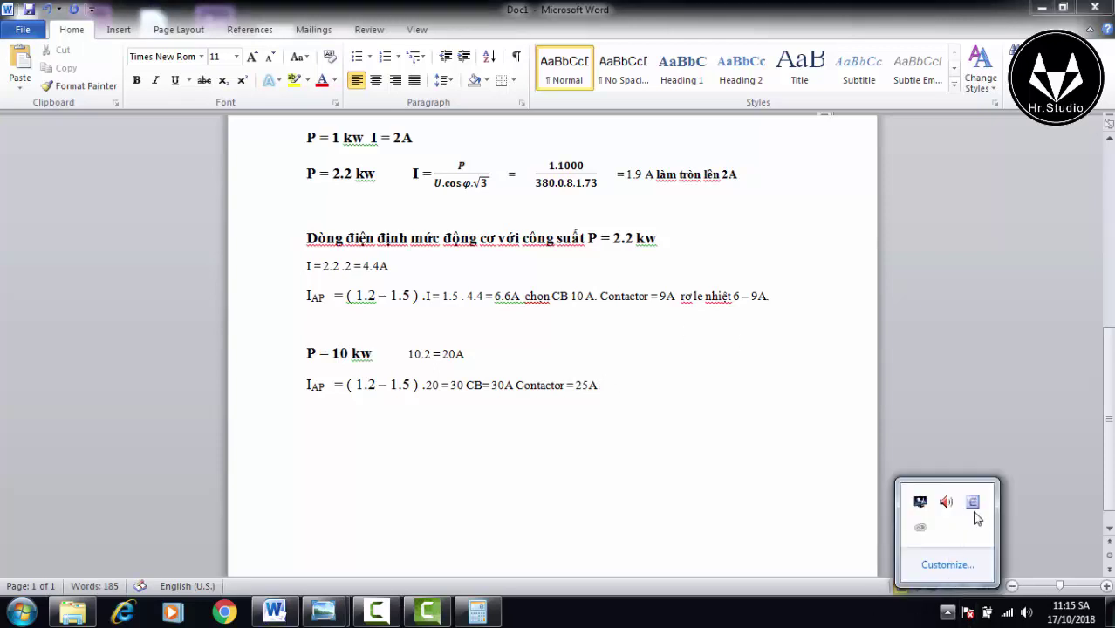
click(611, 387)
text(rơ)
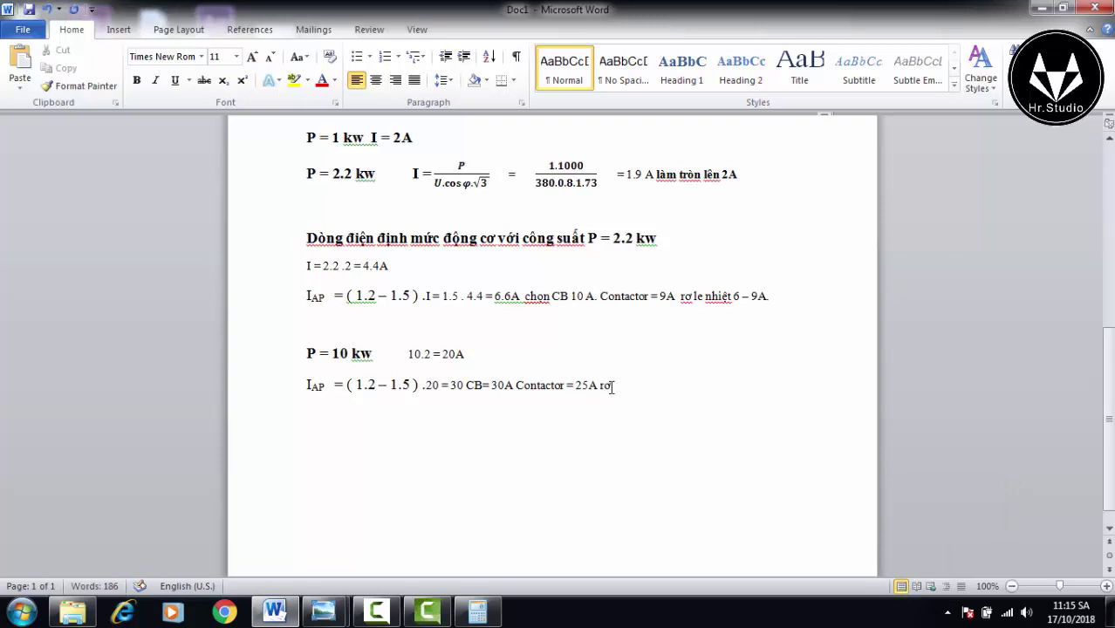
text(le nhiê)
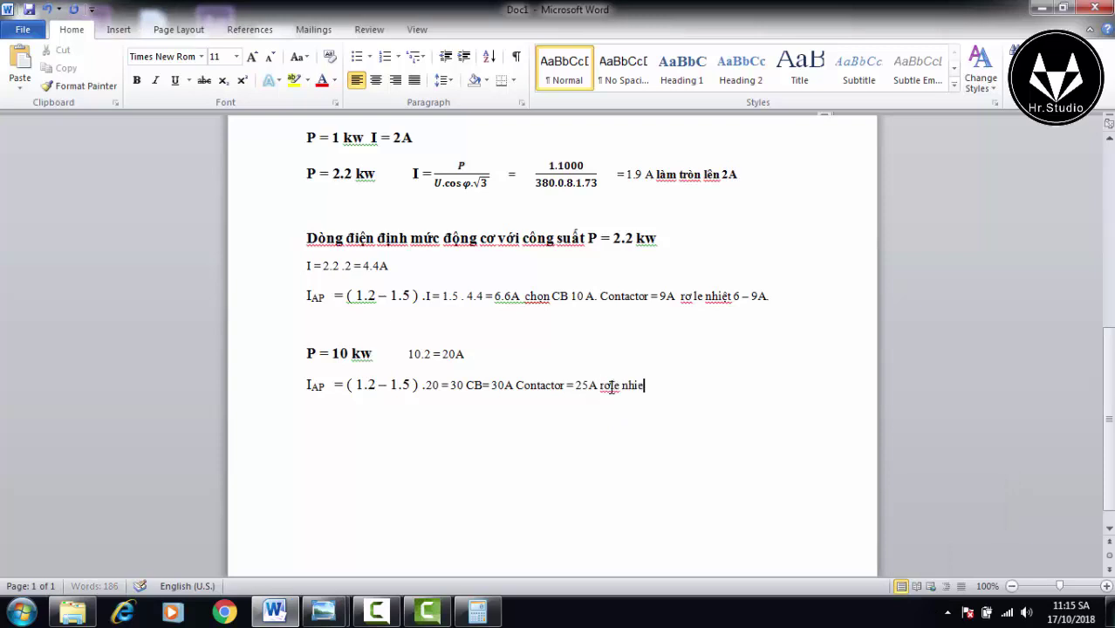
text(t)
text( 20)
text( - 2)
text(5A)
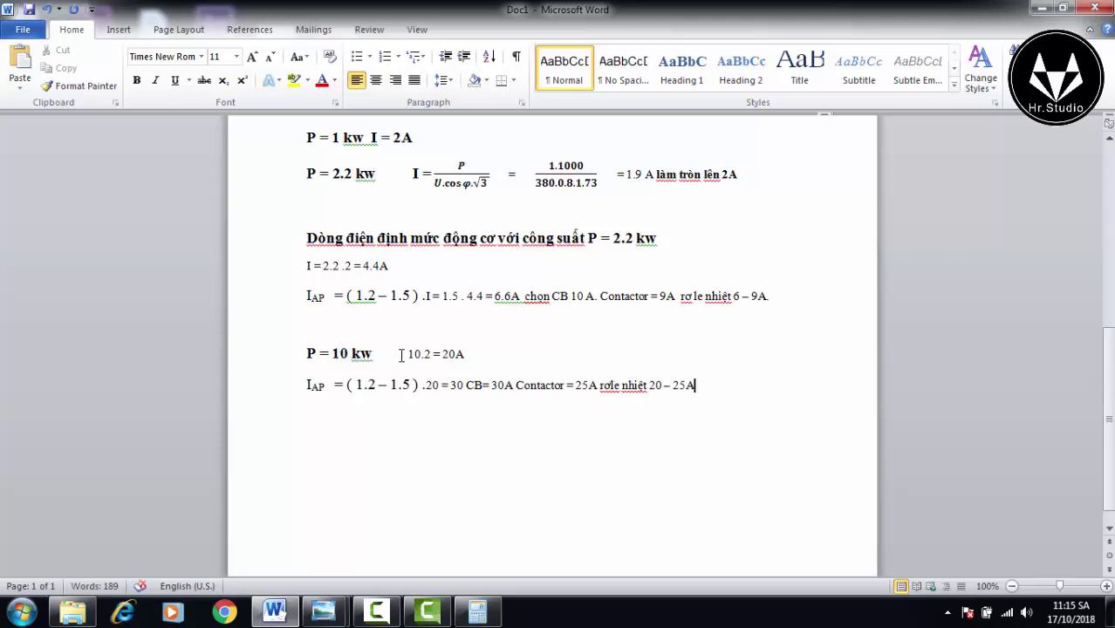
click(407, 354)
scroll(730, 270, up, 2)
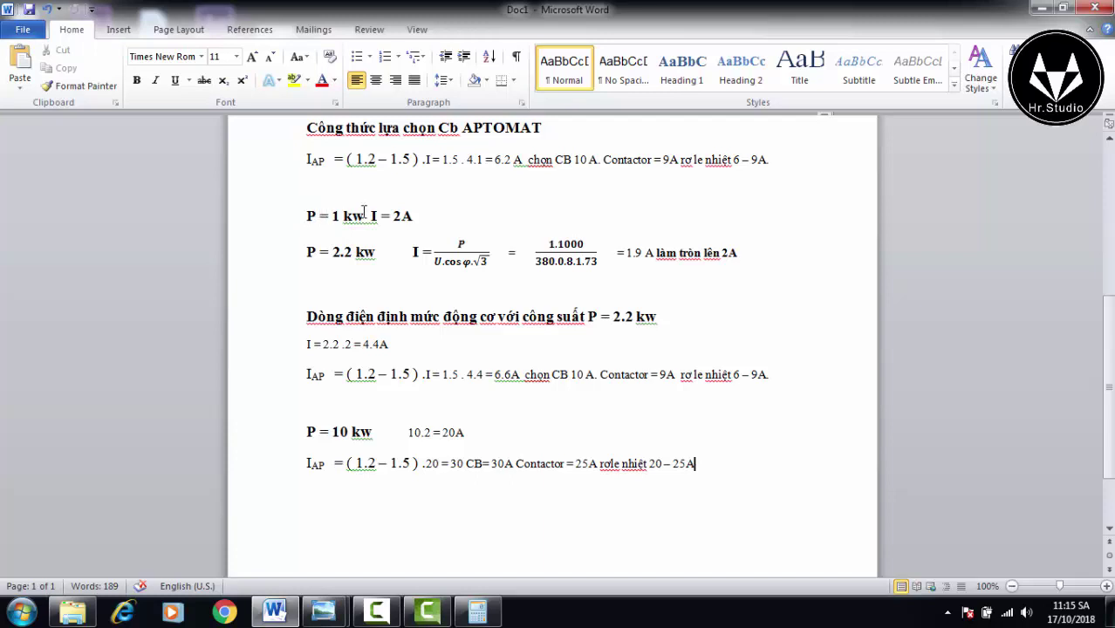
drag(342, 216, 414, 215)
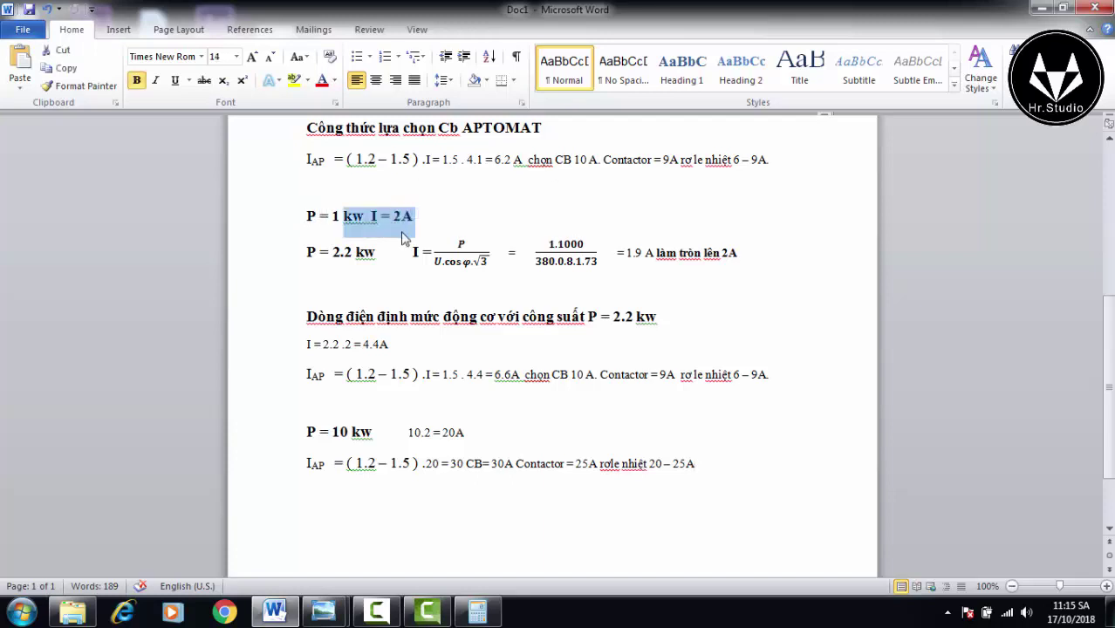
click(386, 252)
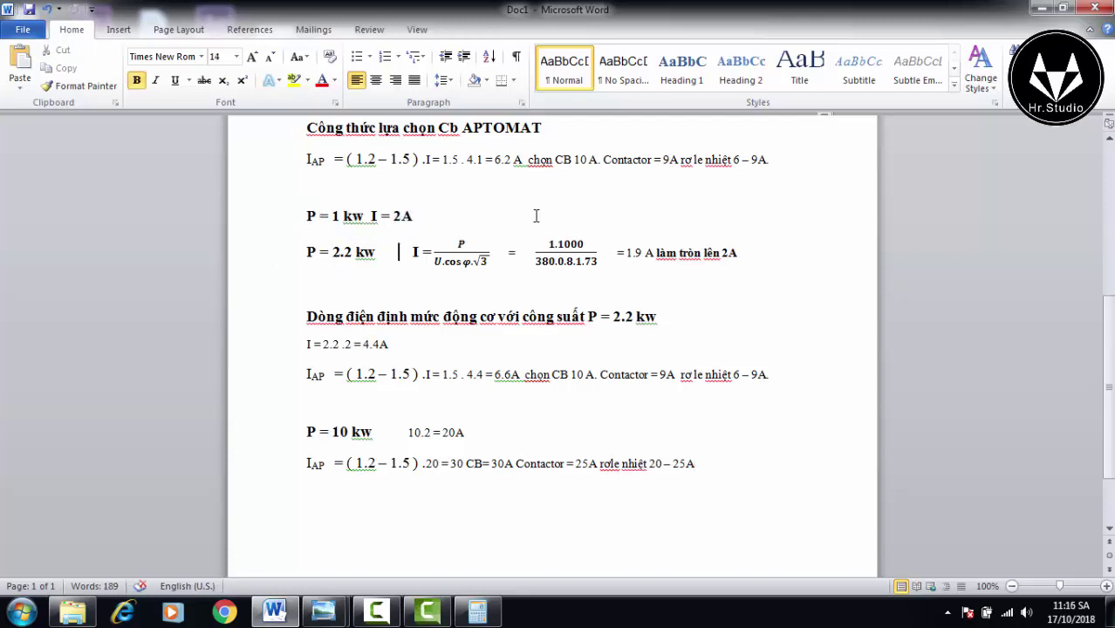